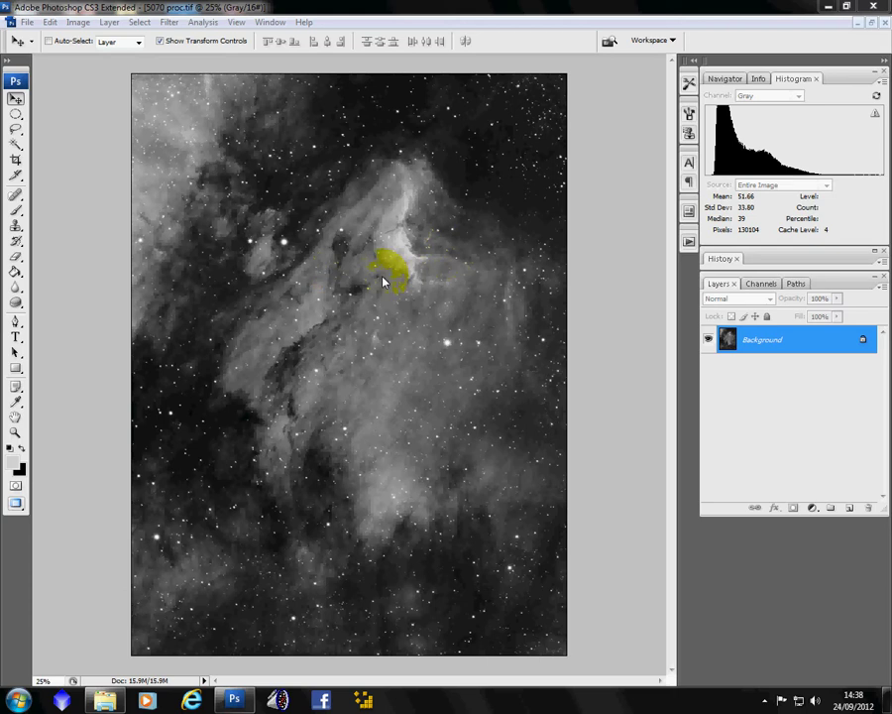
- Apply Dust & Scratches at Radius 27 pixels and Threshold 50 levels to erase most stars
left_click(172, 23)
mouse_move(251, 206)
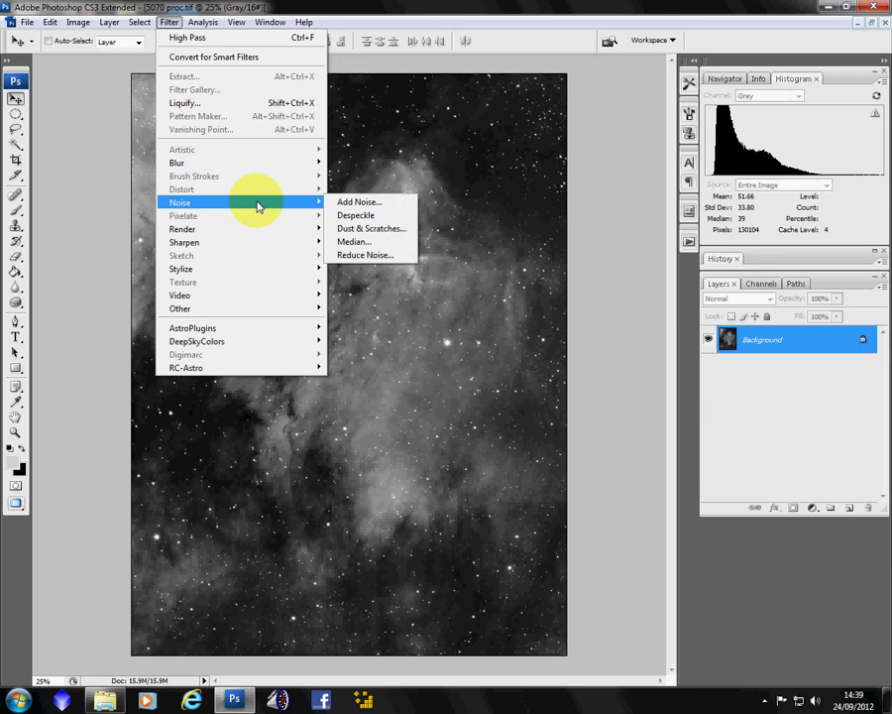
left_click(357, 232)
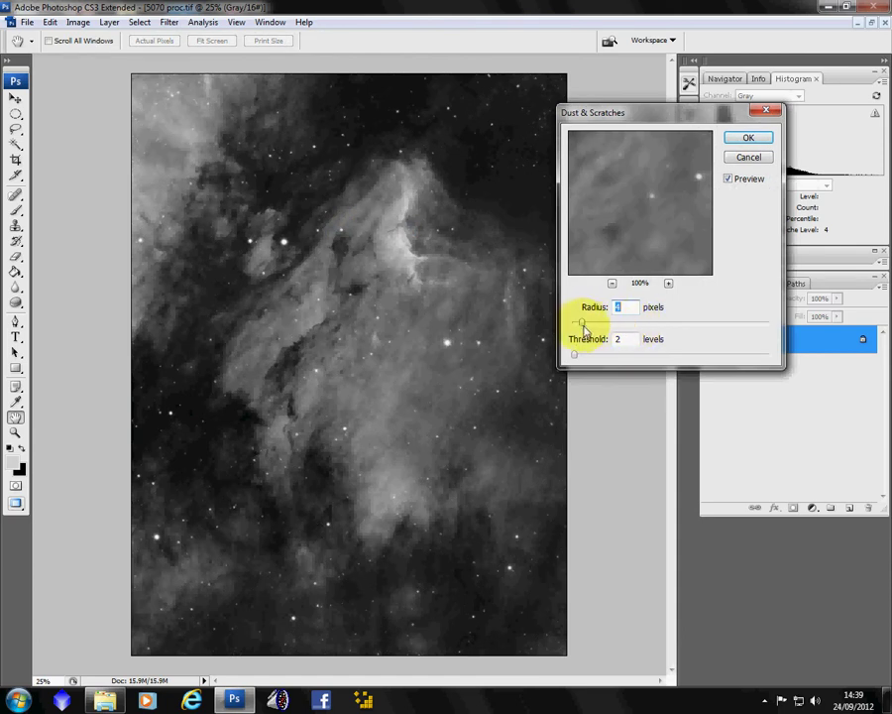
left_click_drag(582, 327, 655, 328)
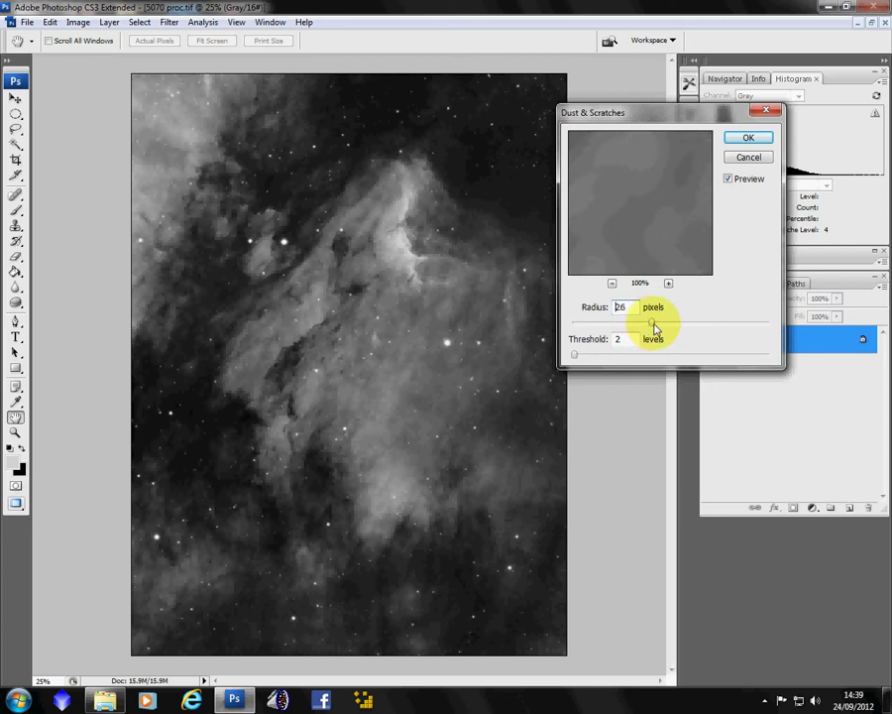
left_click_drag(575, 354, 627, 362)
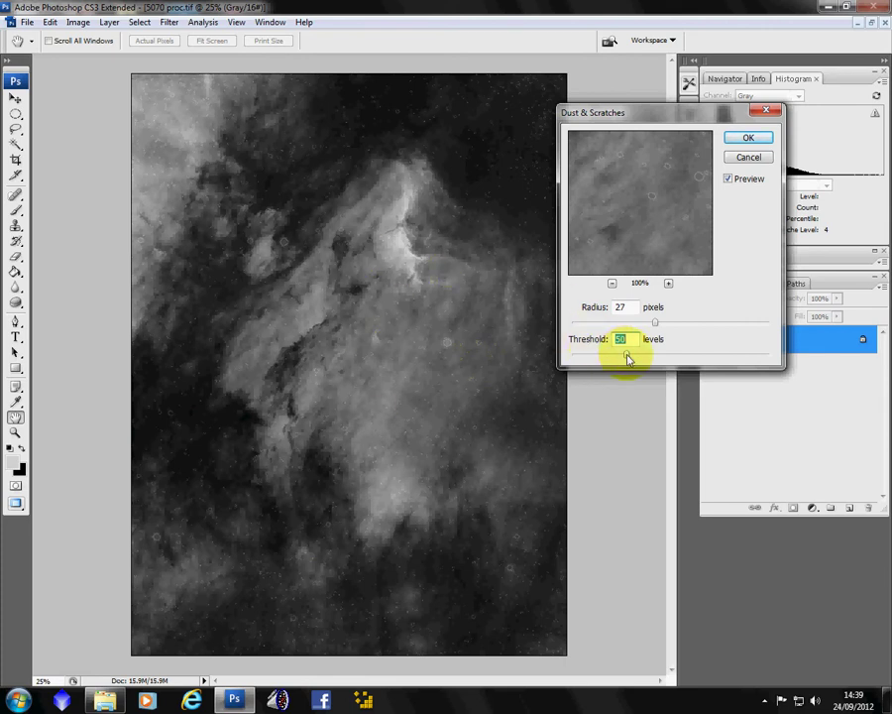
left_click_drag(626, 359, 594, 358)
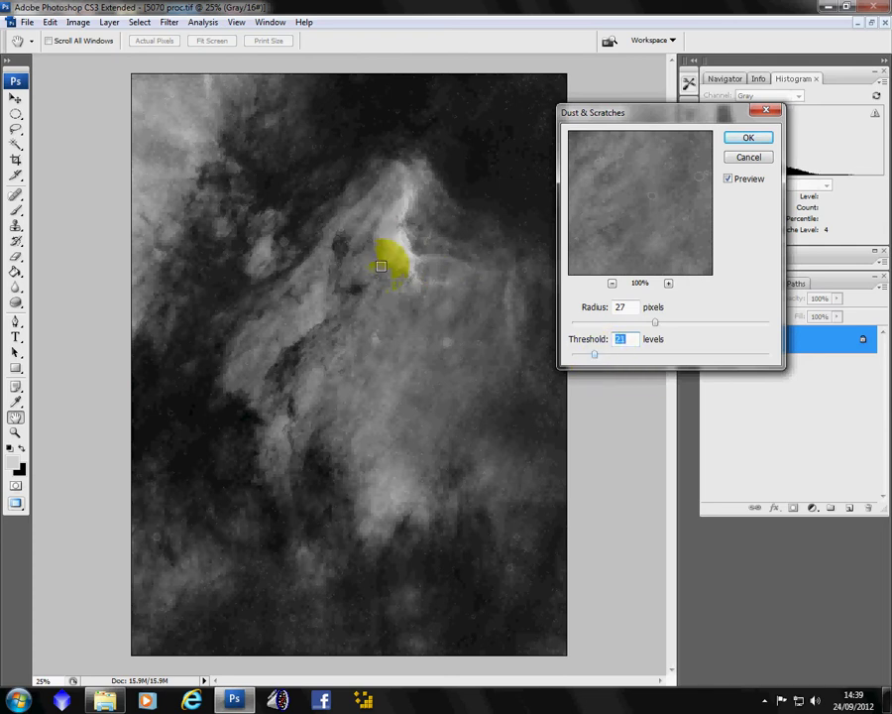
left_click(594, 357)
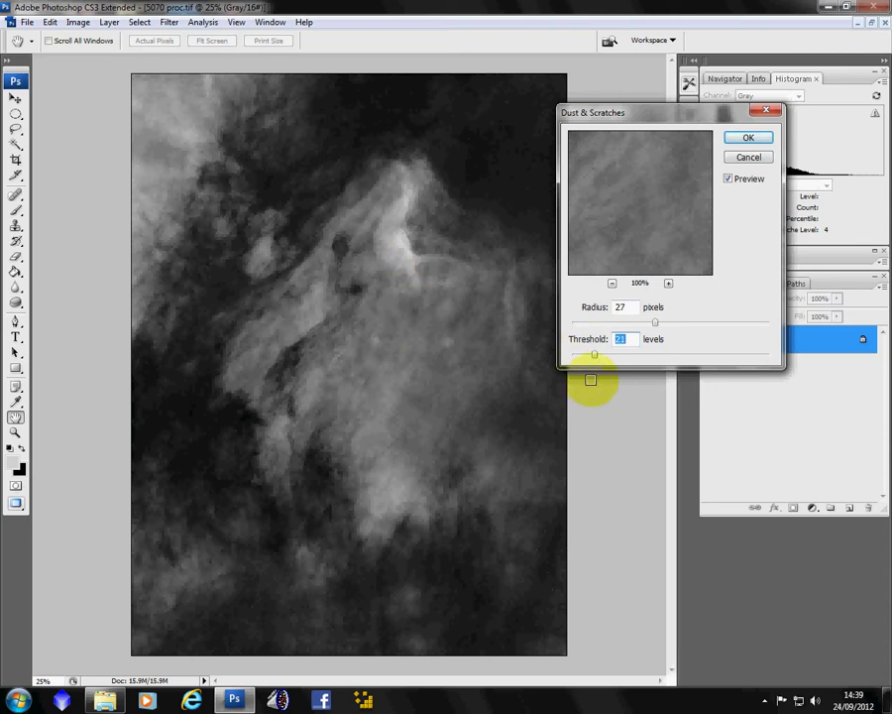
left_click_drag(593, 358, 623, 360)
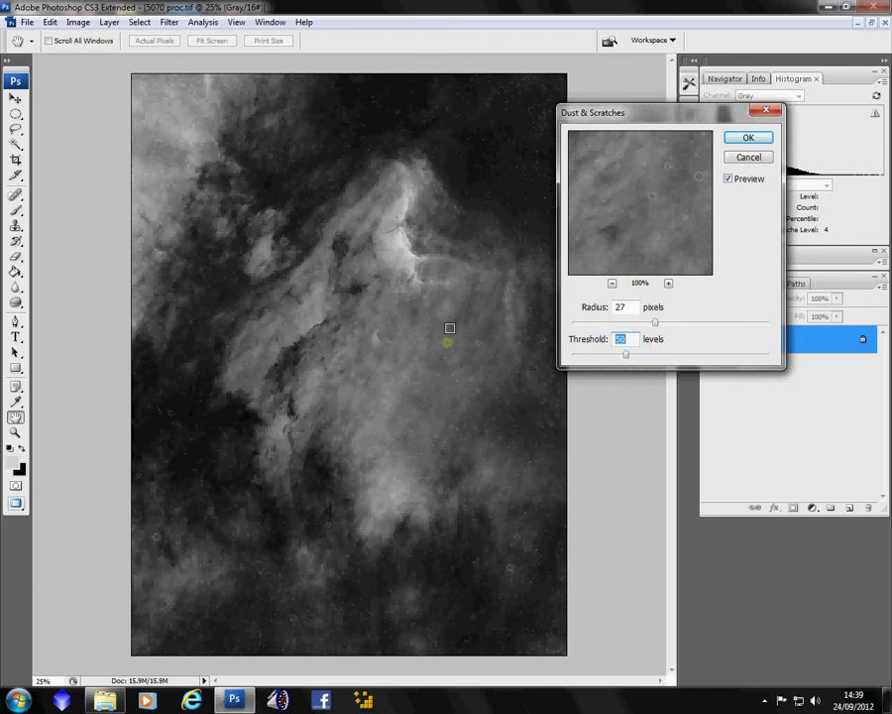
left_click(383, 379)
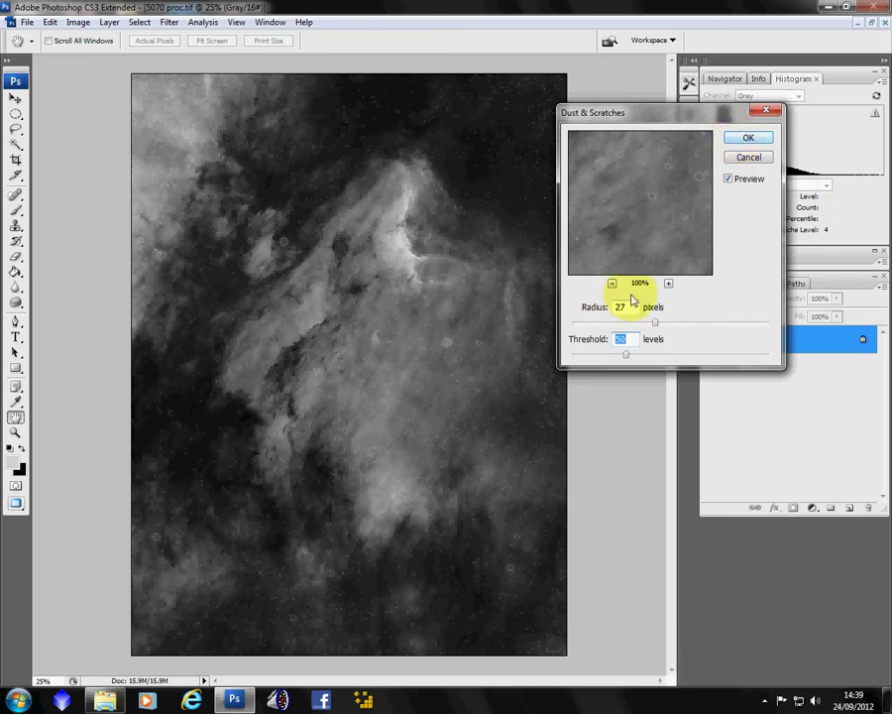
left_click(744, 139)
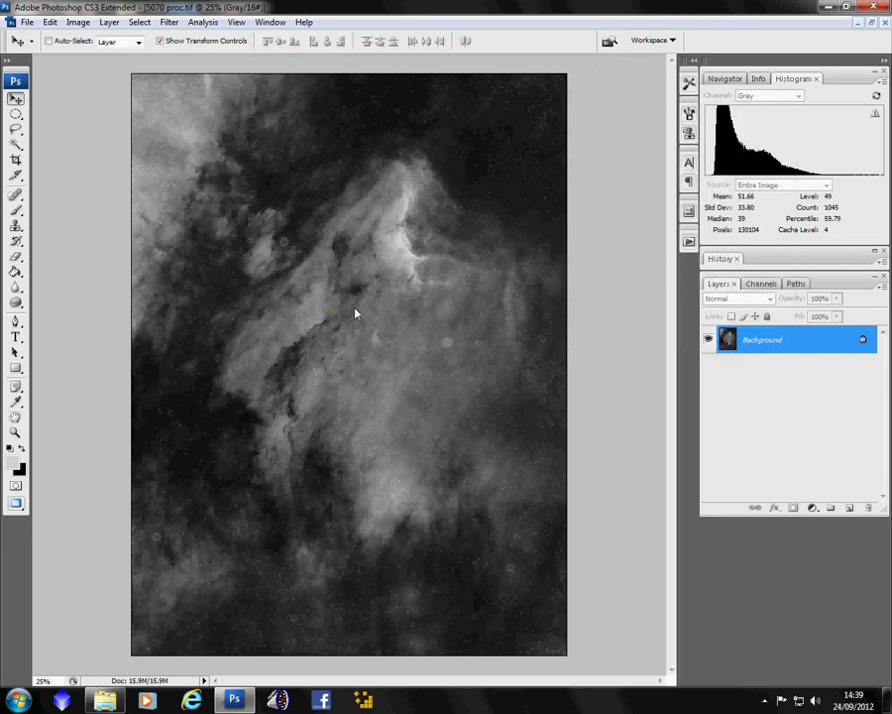
- Apply a second Dust & Scratches pass at Radius 19 and Threshold 30
left_click(170, 23)
mouse_move(315, 202)
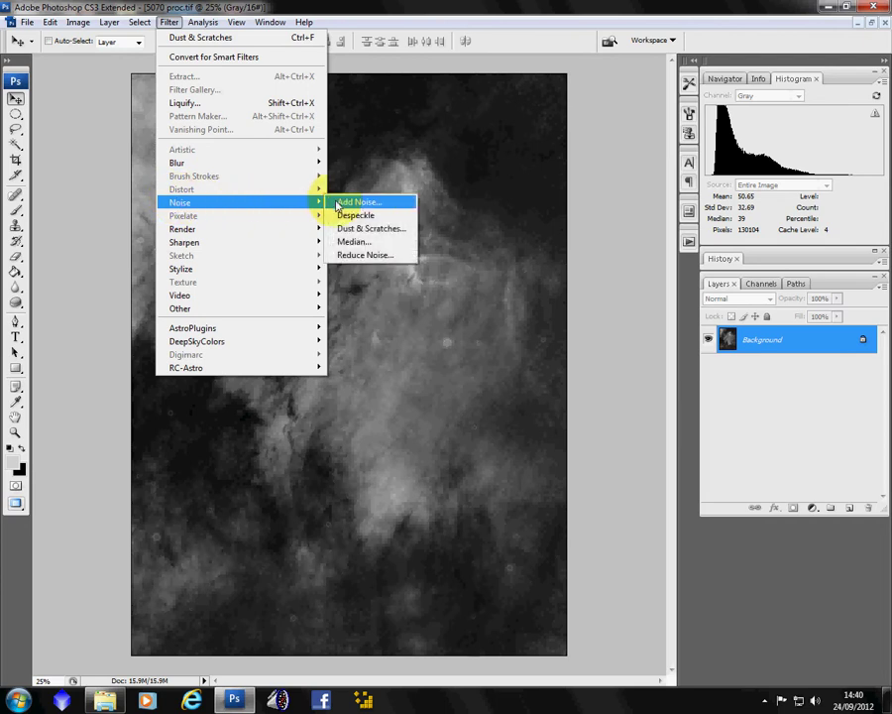
left_click(359, 231)
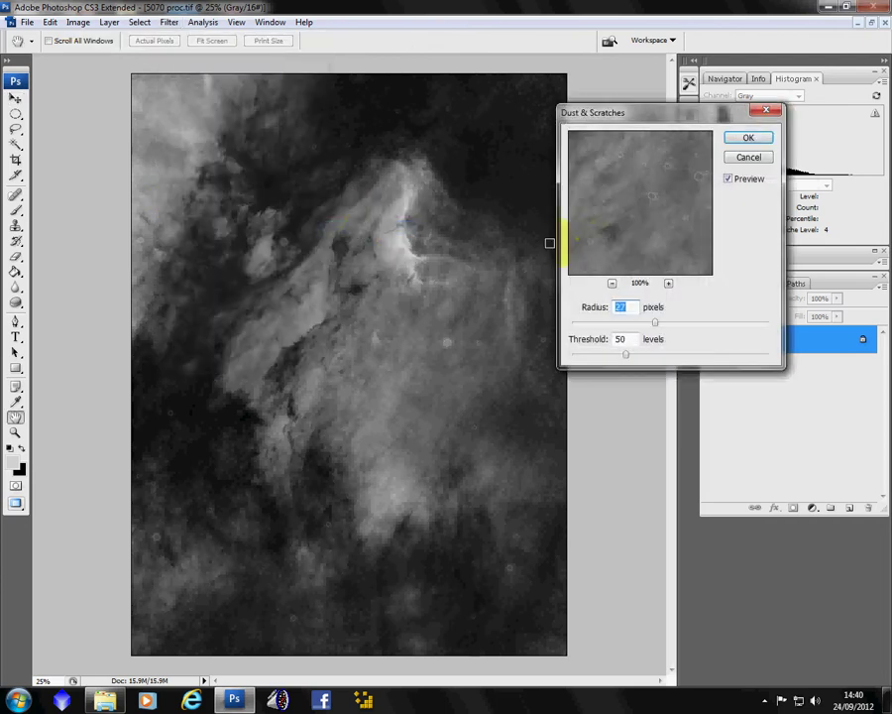
left_click(654, 323)
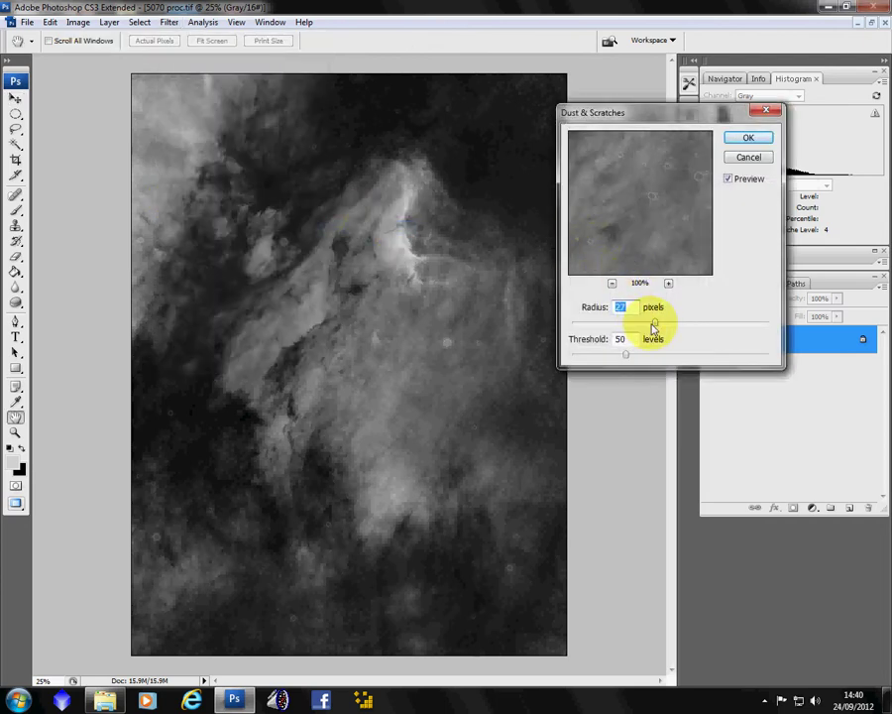
left_click_drag(657, 325, 634, 327)
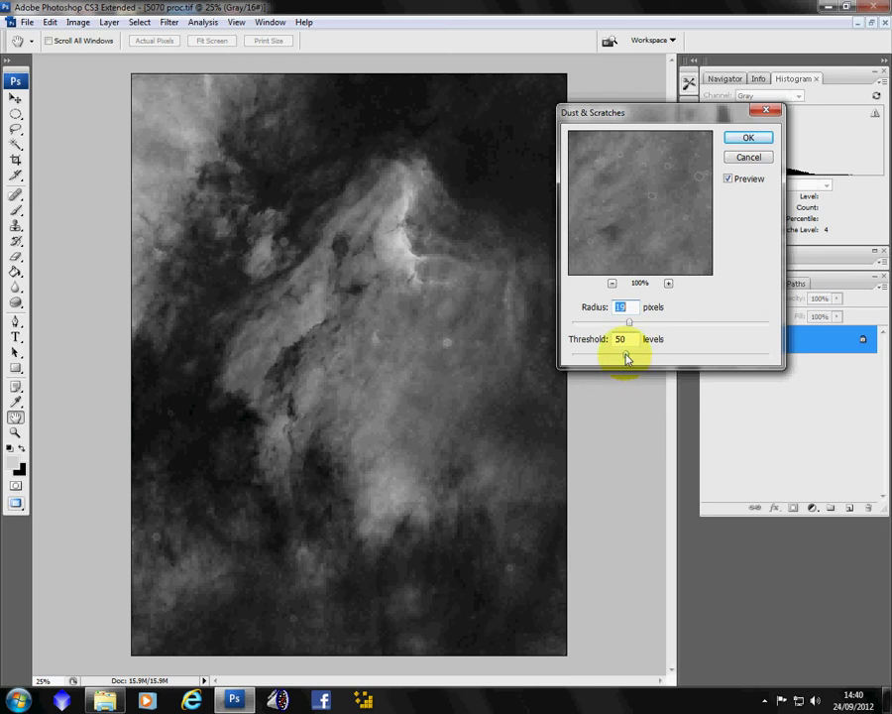
left_click_drag(625, 358, 613, 360)
left_click(750, 139)
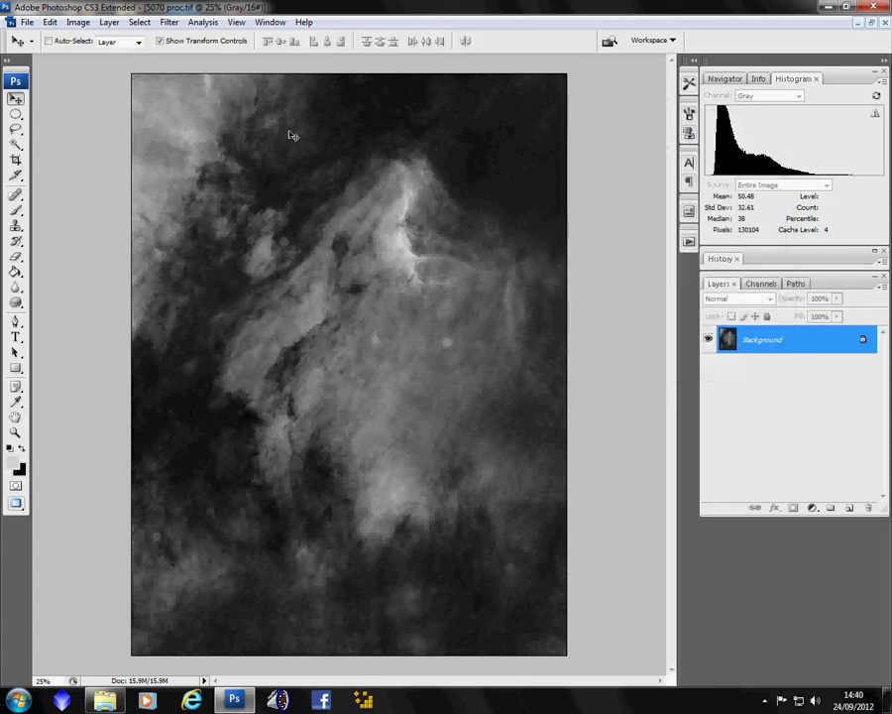
- Apply a gentler Dust & Scratches pass at Radius 8 and Threshold 16
left_click(168, 23)
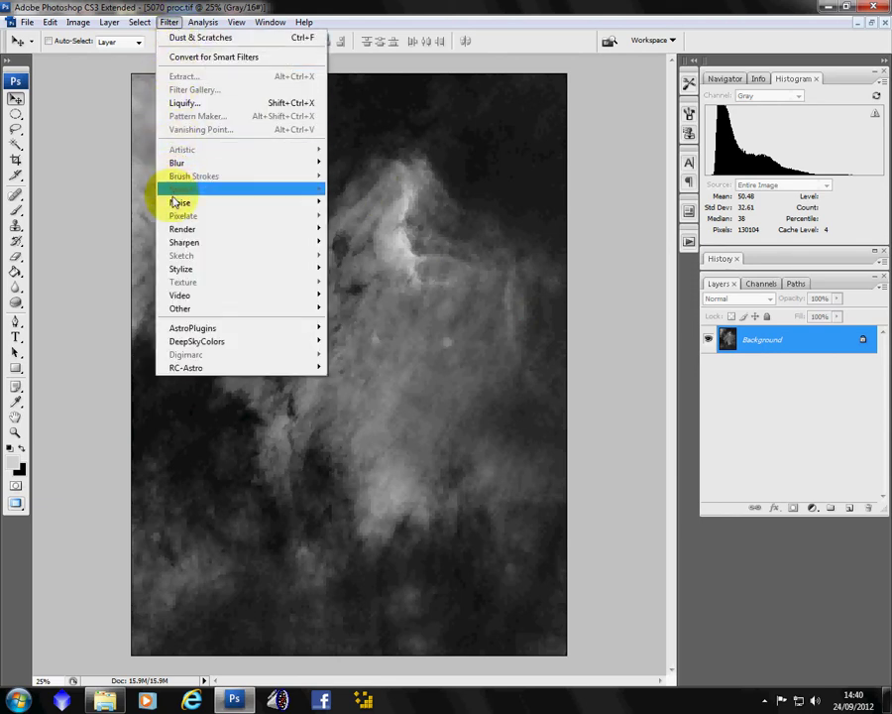
mouse_move(256, 202)
left_click(365, 229)
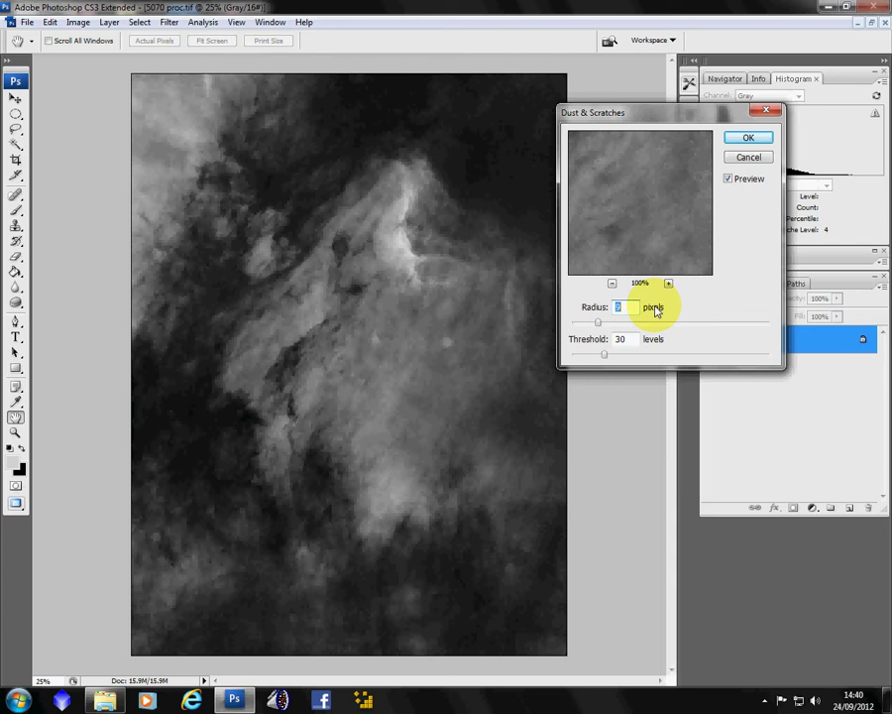
key("Down")
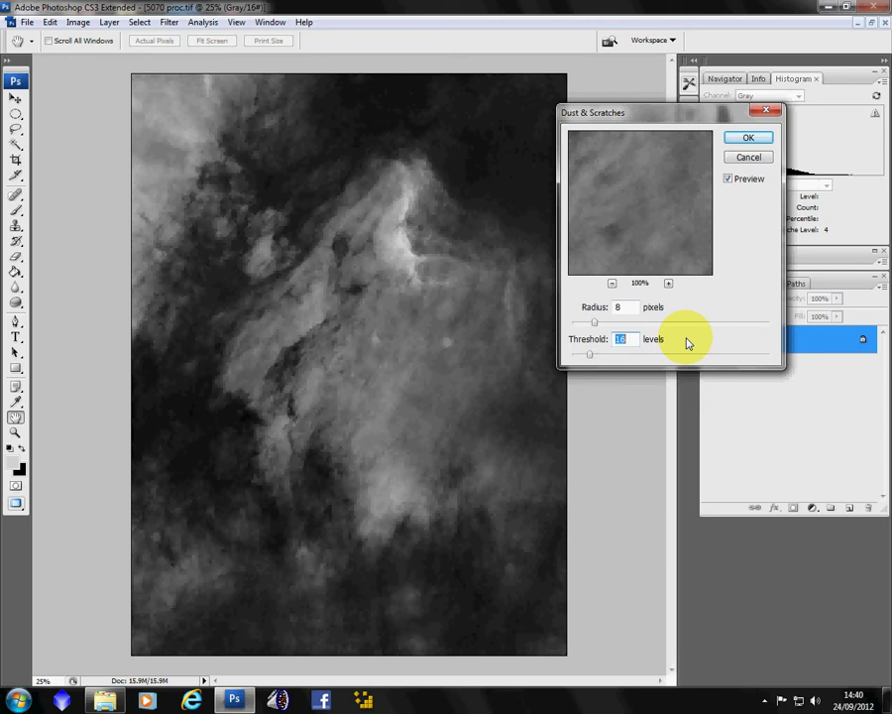
left_click(746, 139)
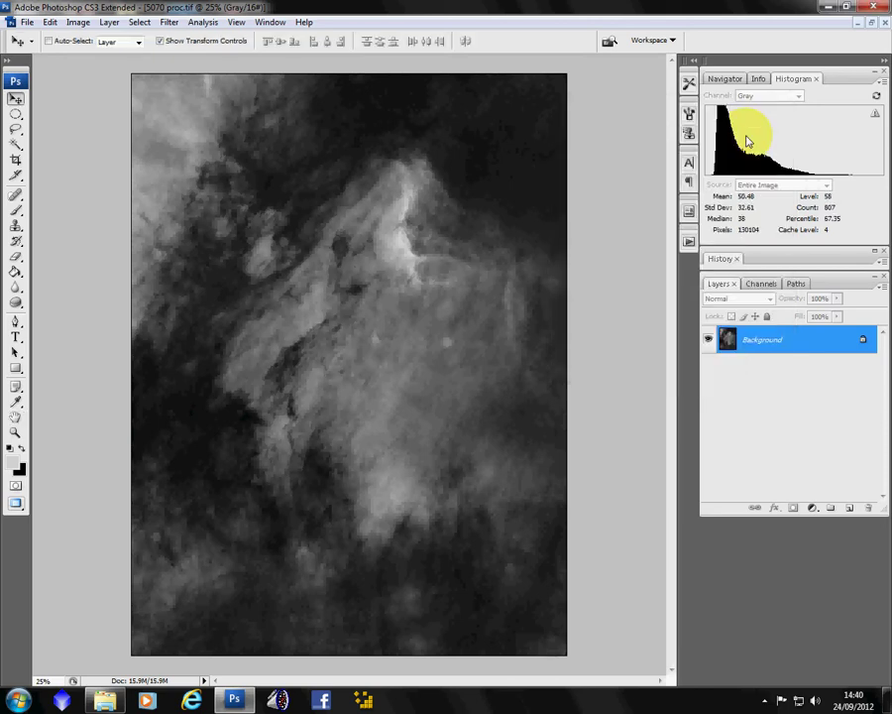
- Apply a fourth small-radius Dust & Scratches pass with an edited threshold
left_click(170, 22)
mouse_move(316, 202)
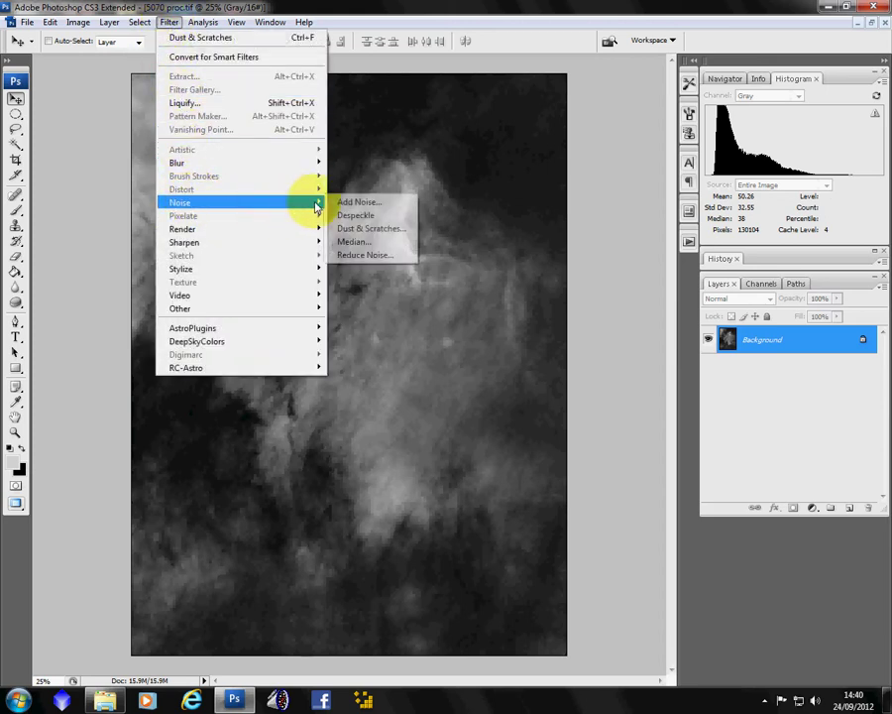
left_click(375, 229)
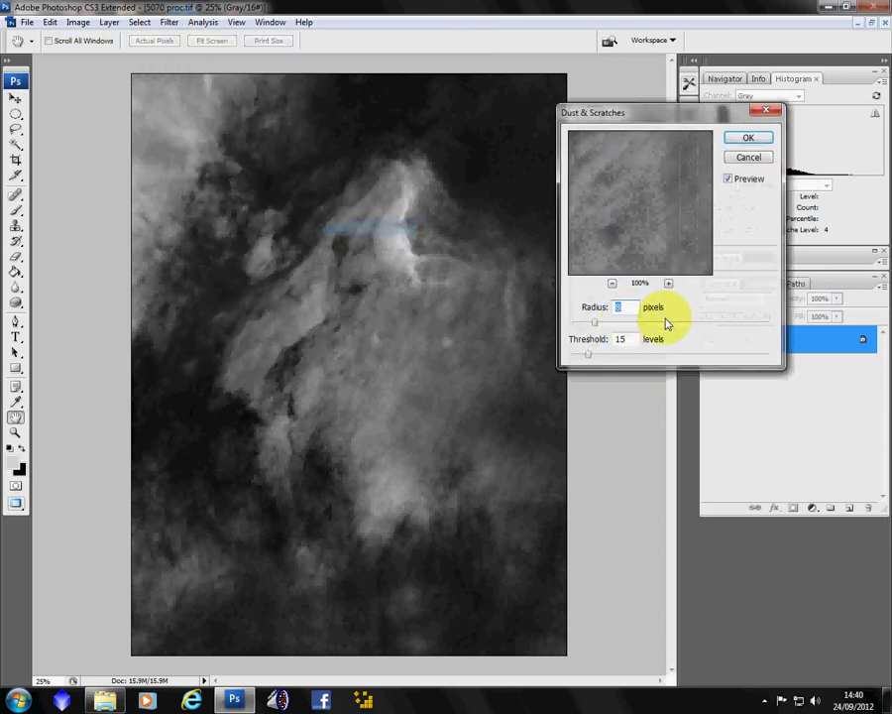
left_click(595, 339)
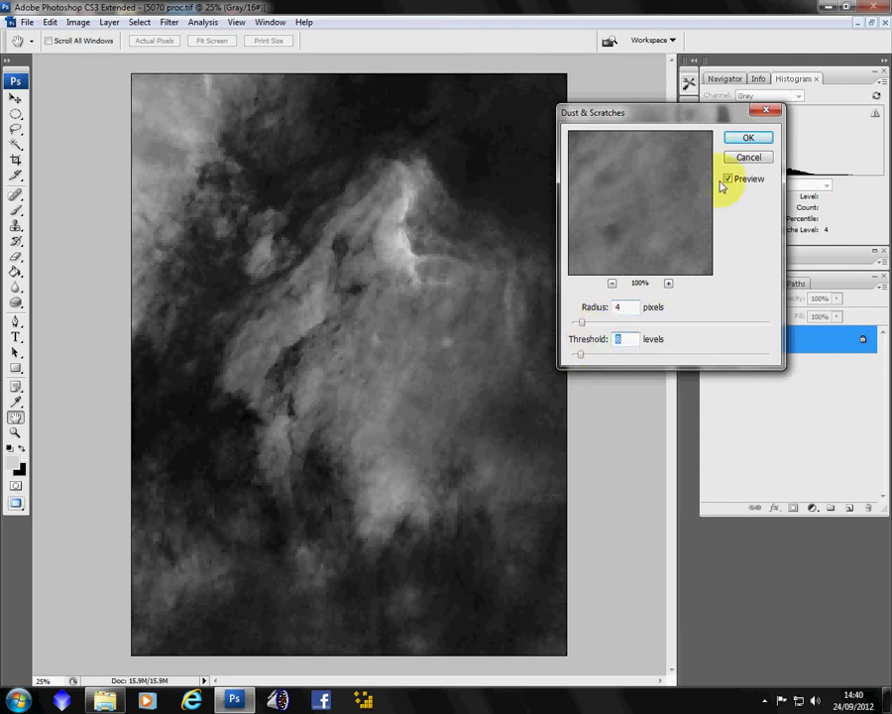
left_click(734, 138)
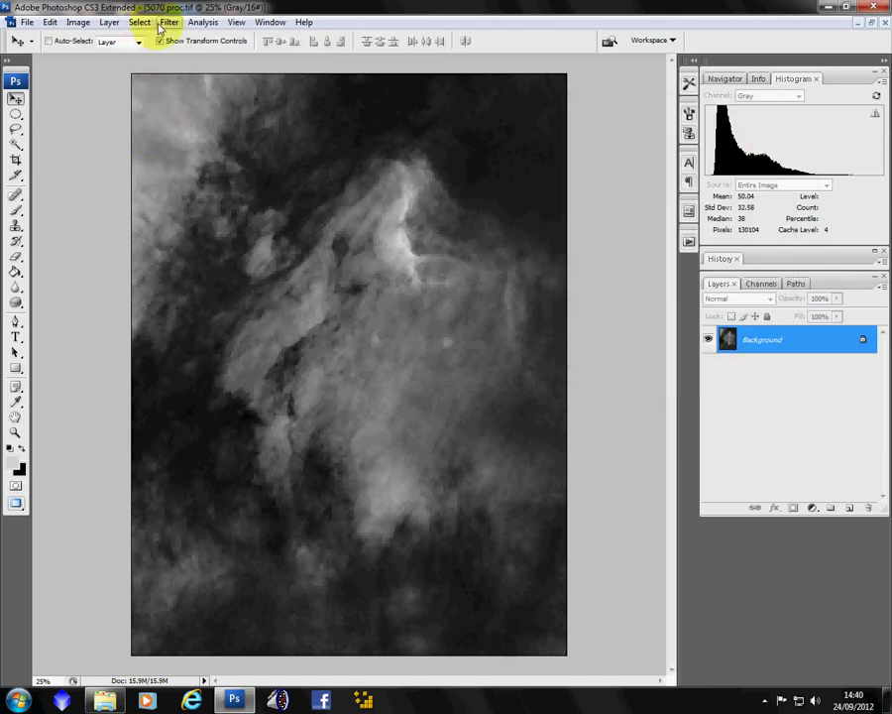
- Apply a fifth Dust & Scratches pass with the threshold nudged slightly higher
left_click(170, 22)
mouse_move(272, 206)
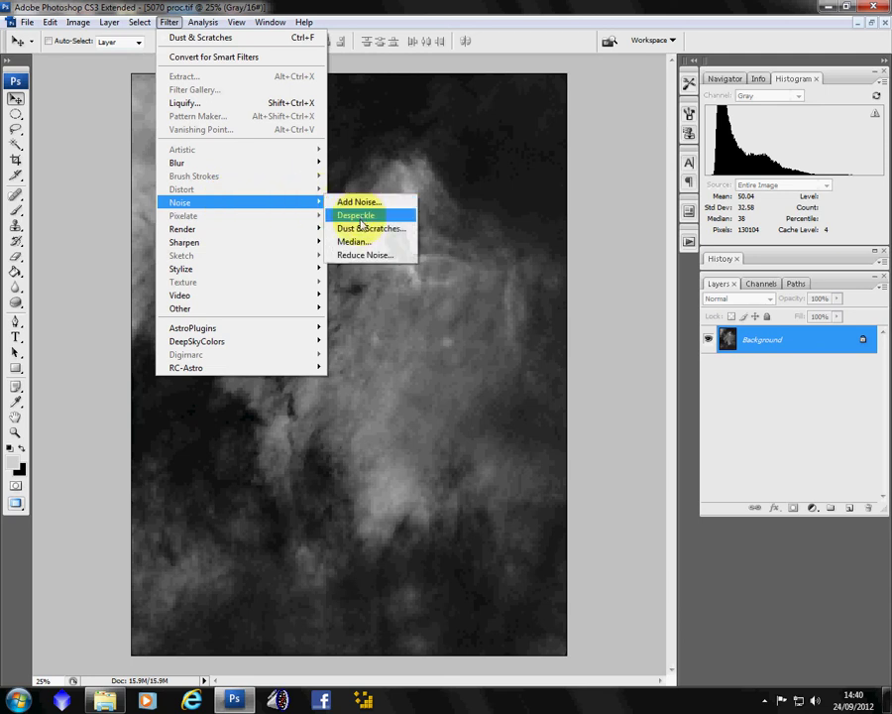
left_click(417, 229)
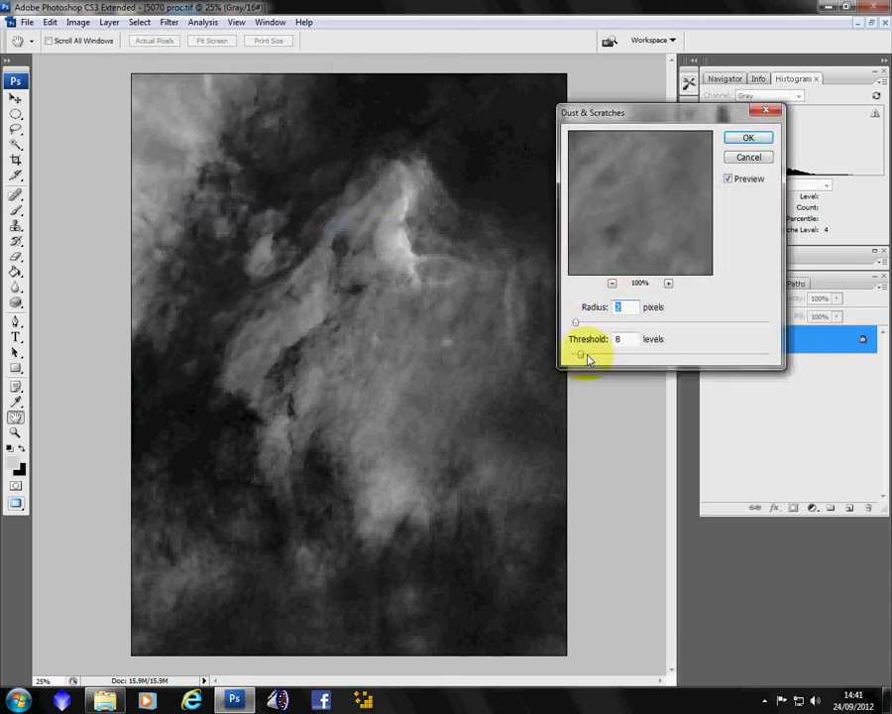
left_click_drag(582, 356, 594, 357)
left_click(746, 137)
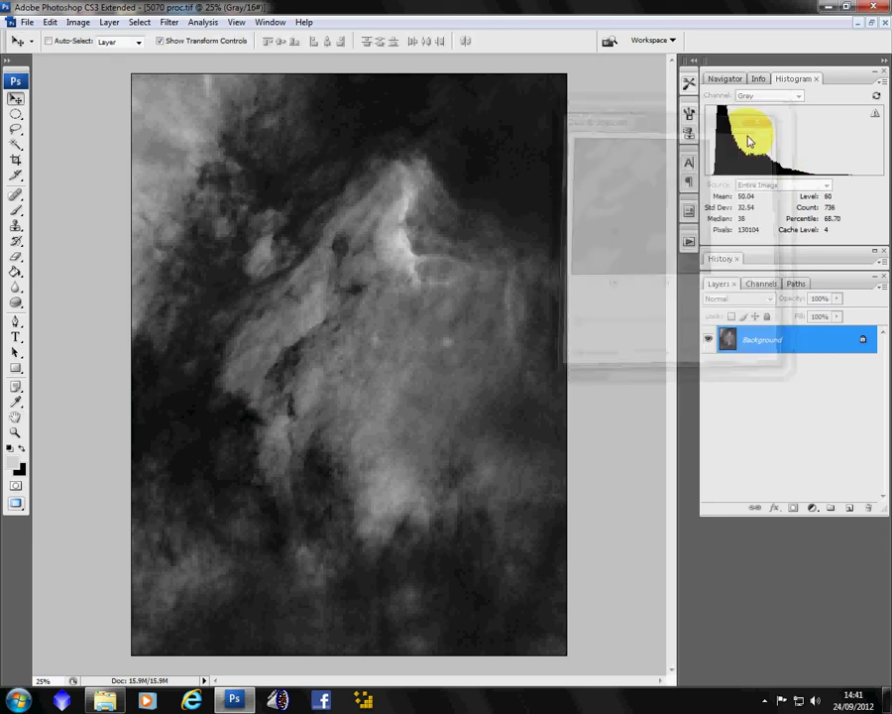
- Apply a final Dust & Scratches pass at Radius 4 with a very low threshold
left_click(170, 22)
mouse_move(185, 202)
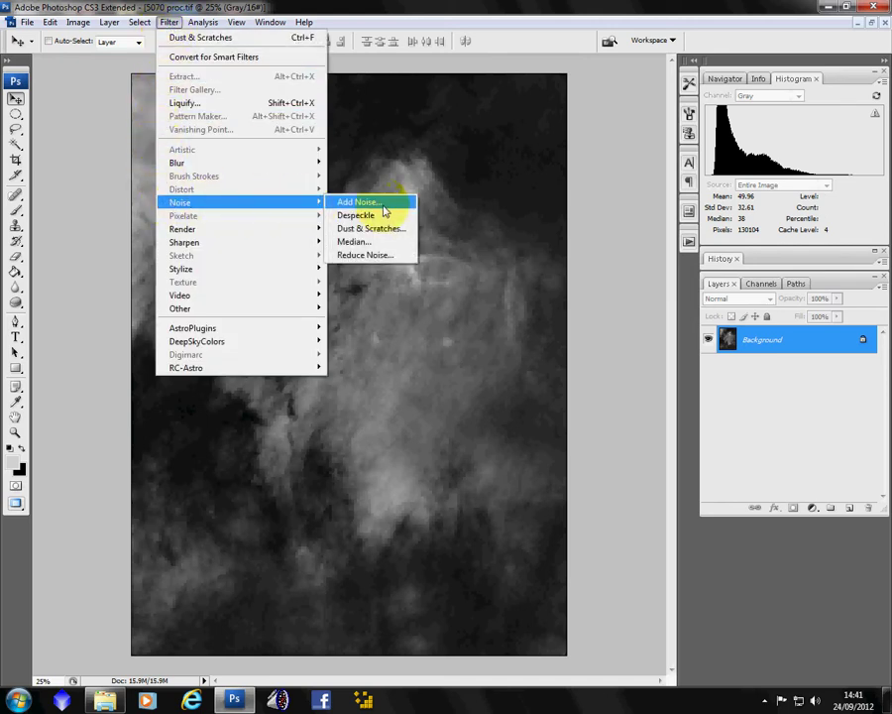
left_click(388, 229)
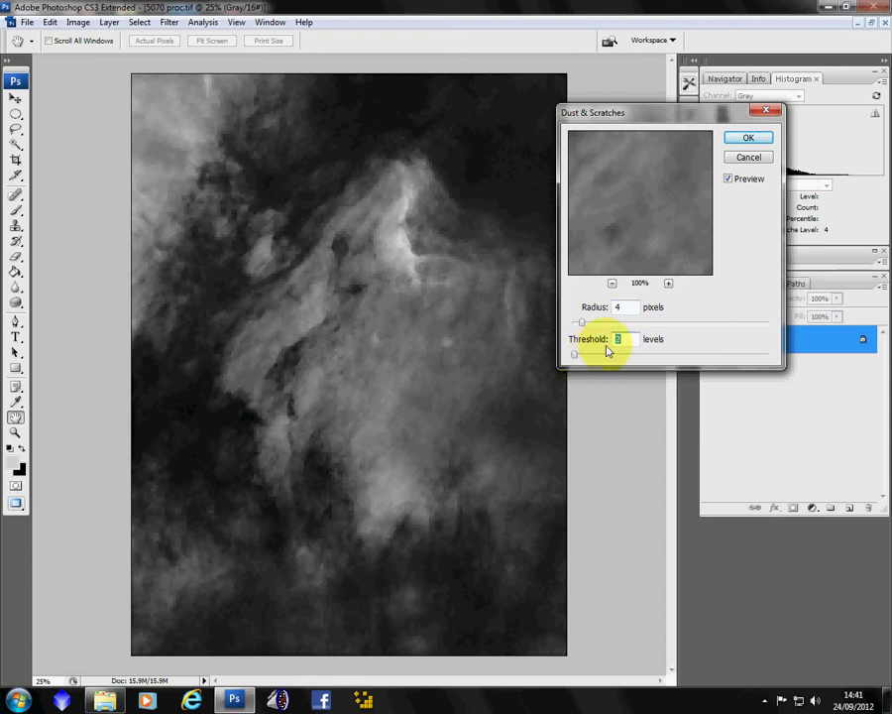
left_click(748, 136)
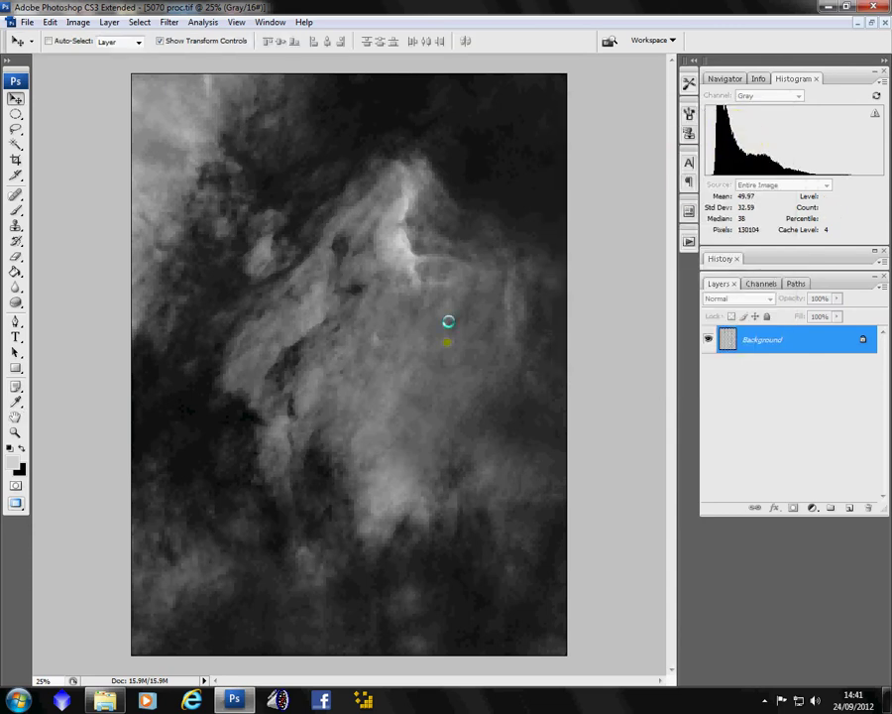
- Zoom in on the bright blob near the image centre and select the Clone Stamp tool
left_click(391, 464)
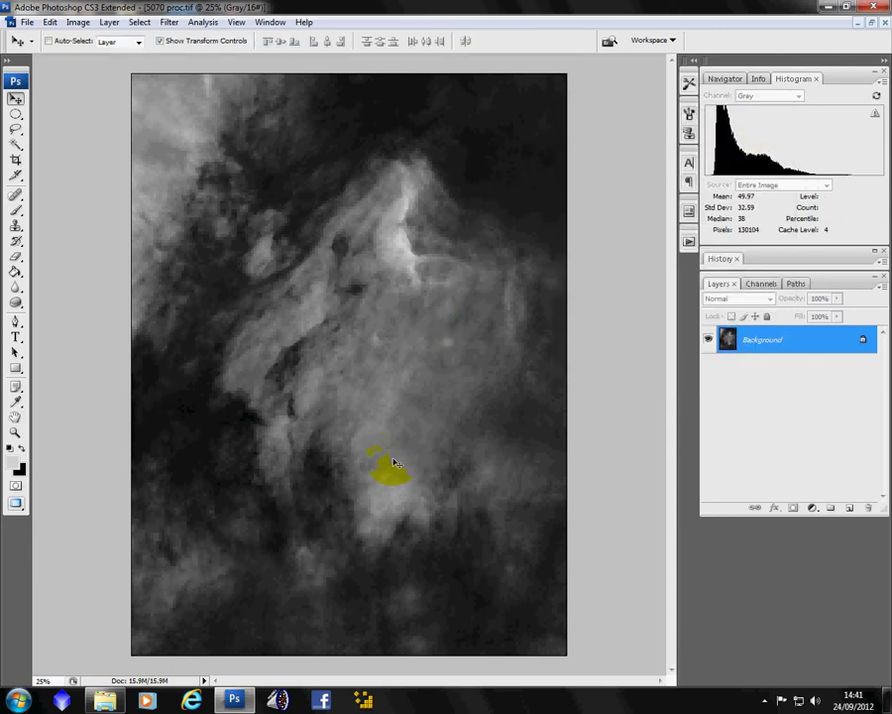
left_click(451, 337)
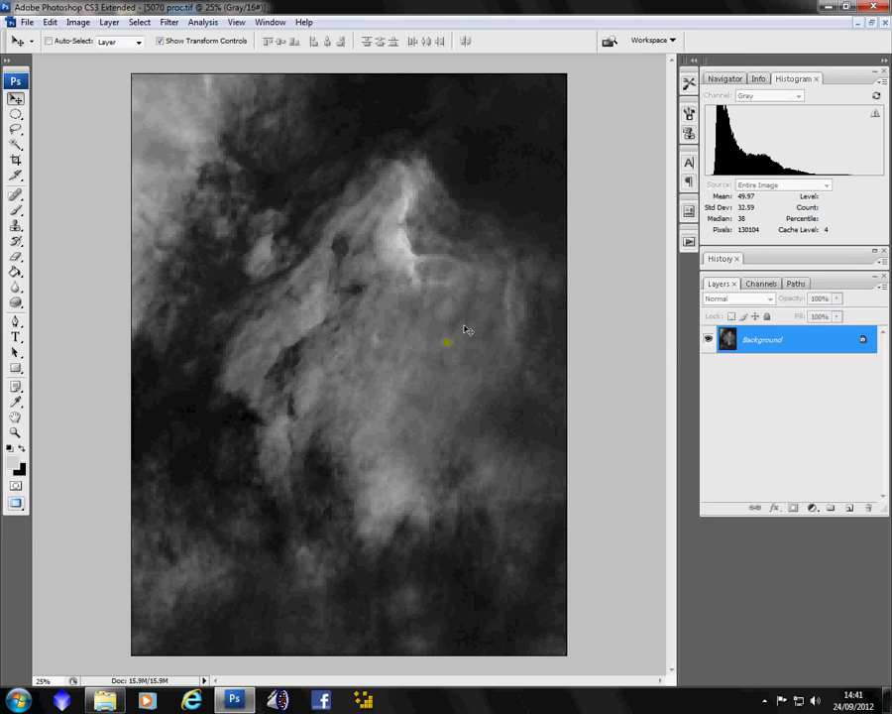
left_click_drag(464, 329, 530, 332)
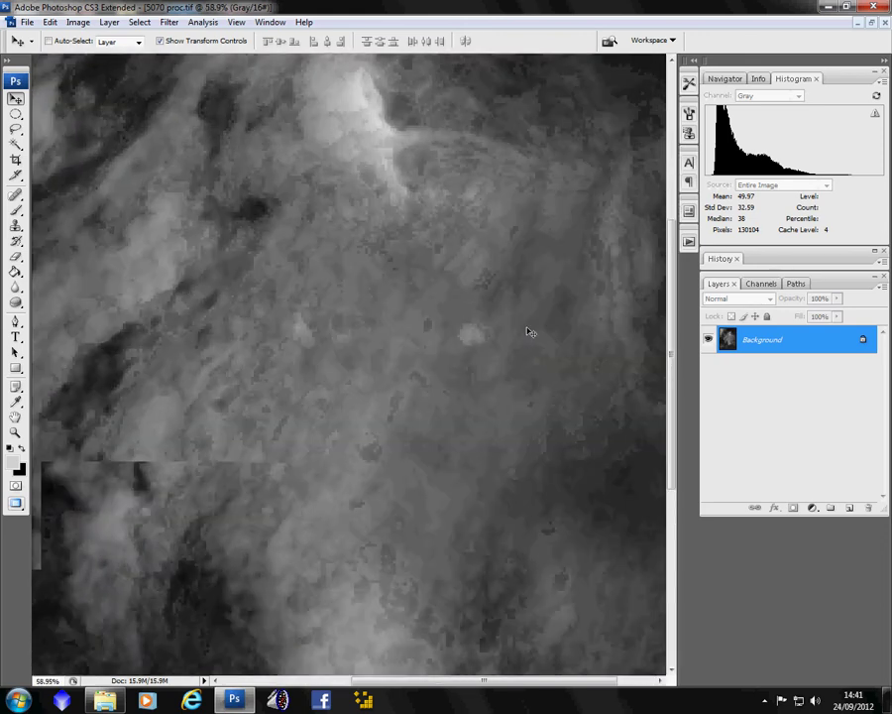
left_click(469, 334)
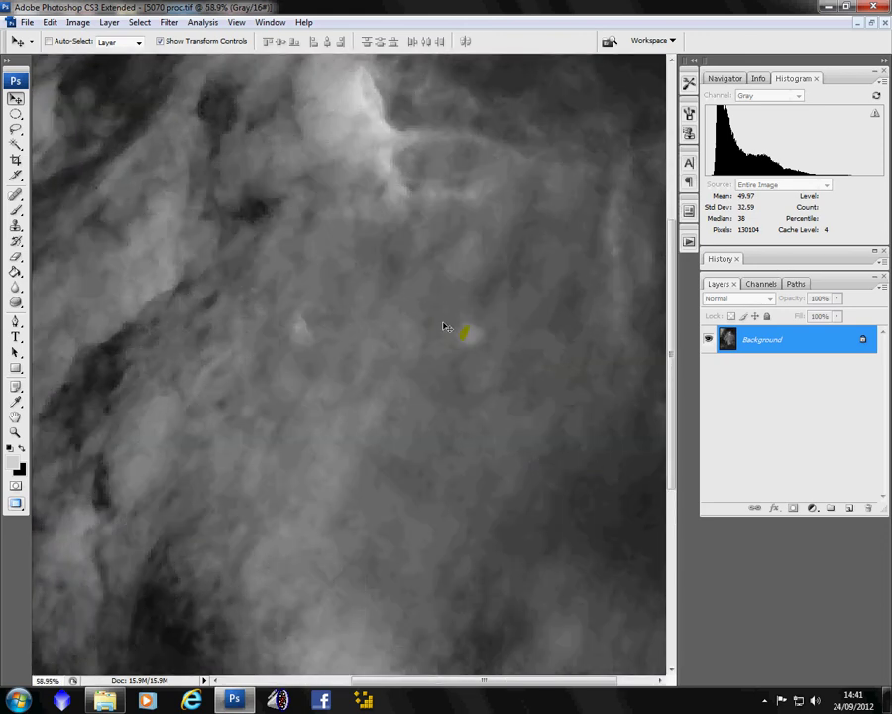
left_click(469, 333)
scroll(470, 354, "up", 5)
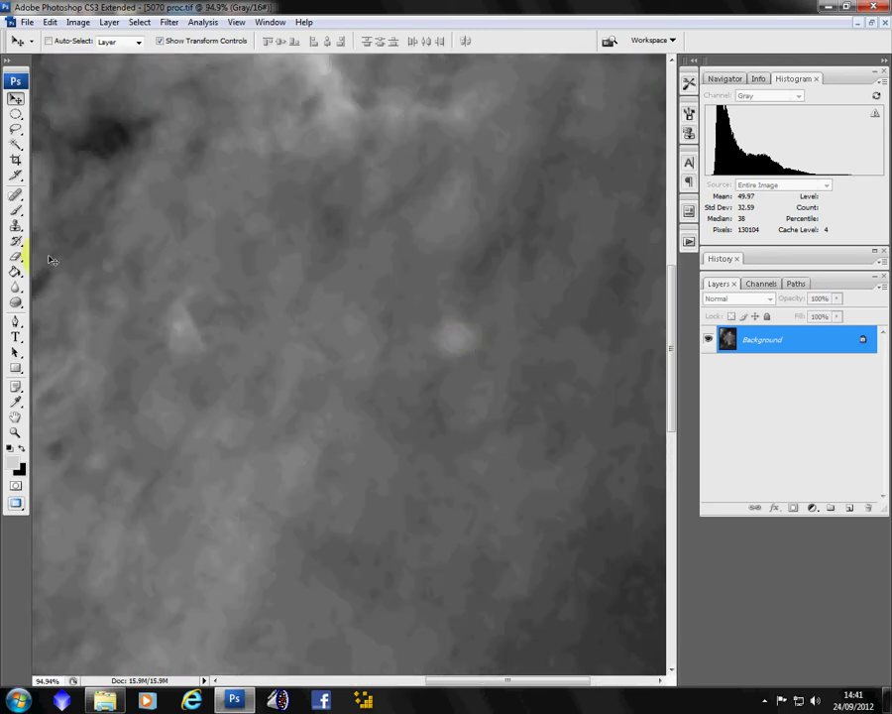
left_click(17, 226)
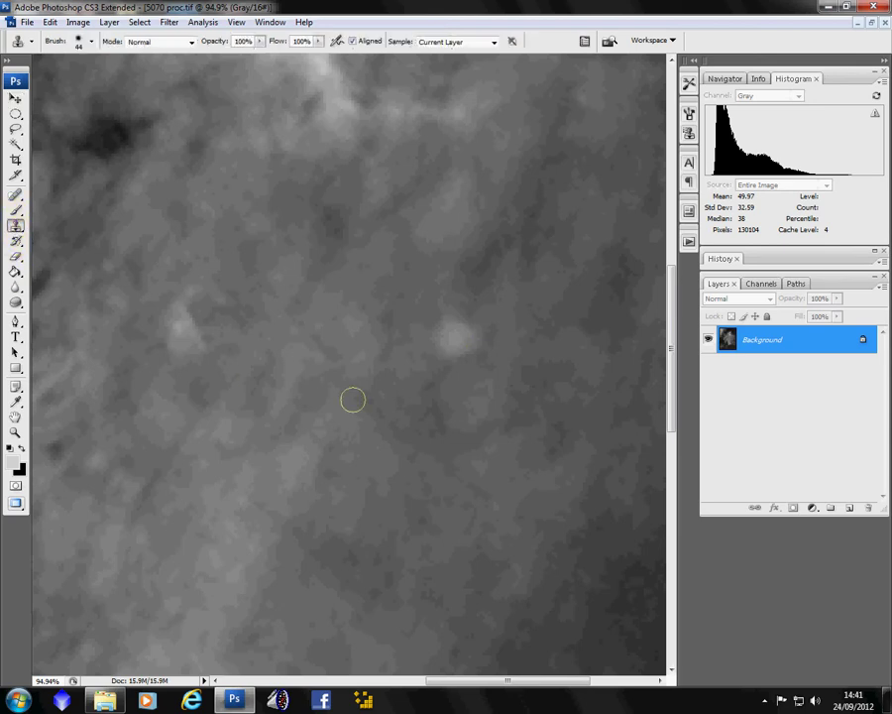
- Alt-sample nearby nebula and clone it over the bright blob near the centre
key("alt")
left_click(463, 382, "alt")
left_click(454, 342)
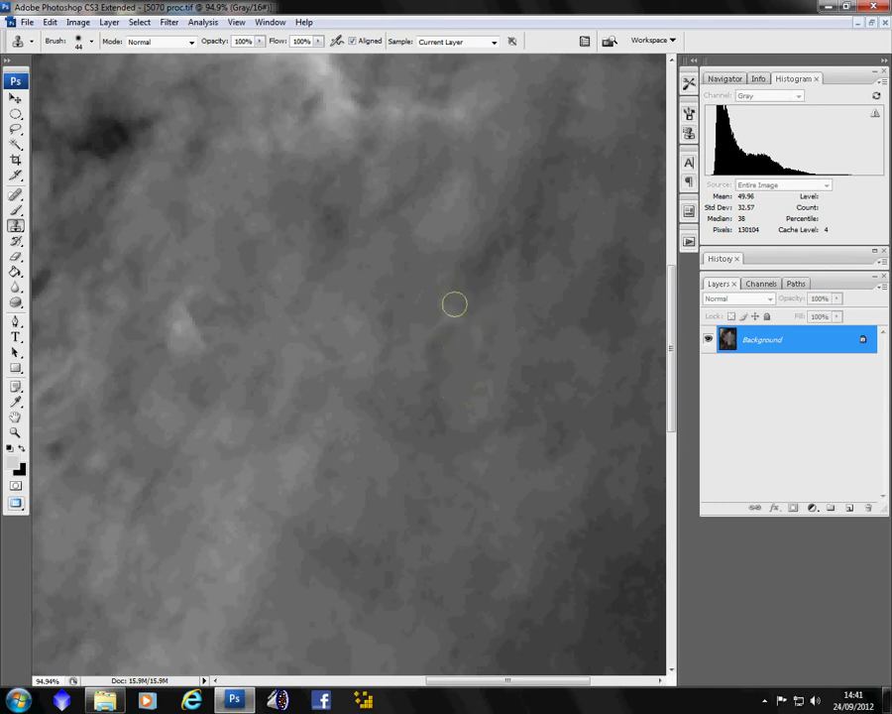
left_click(444, 335)
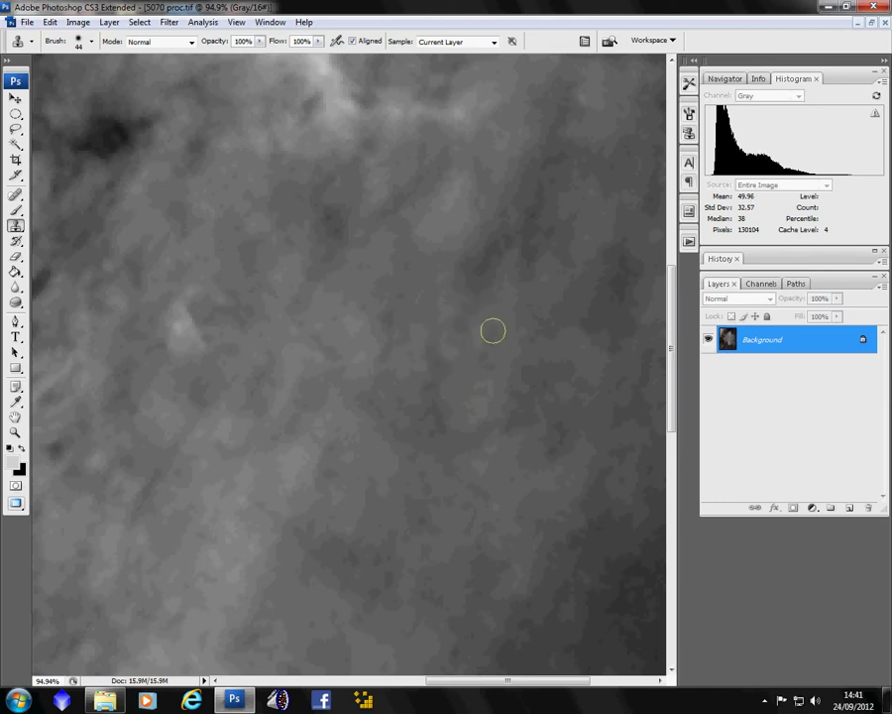
- Sample a new source and clone texture over the bright remnant in the upper left
key("alt")
scroll(506, 370, "down", 1)
scroll(478, 371, "down", 2)
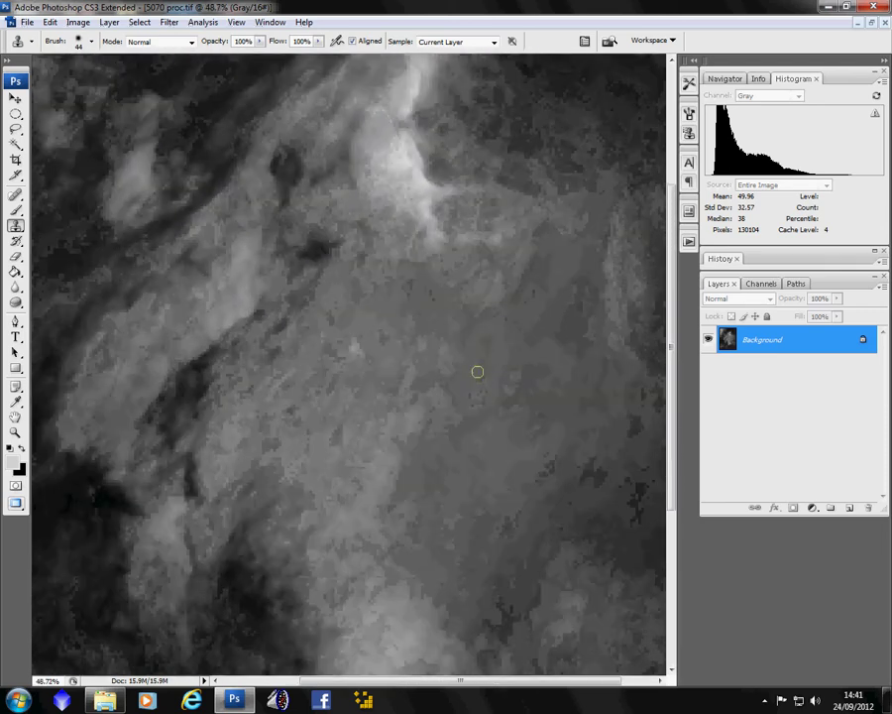
scroll(154, 136, "up", 6)
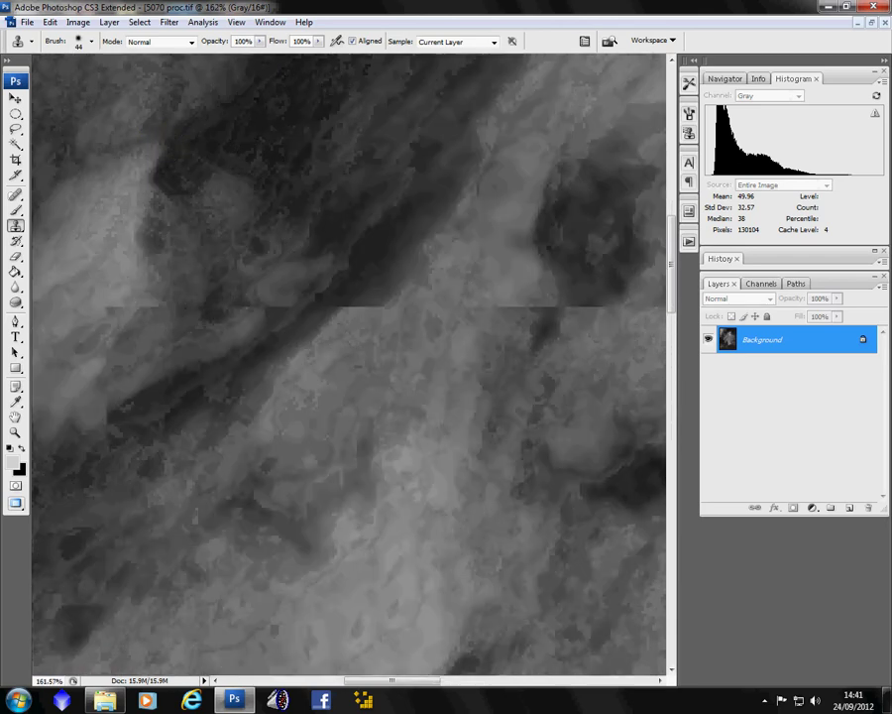
left_click(257, 130, "alt")
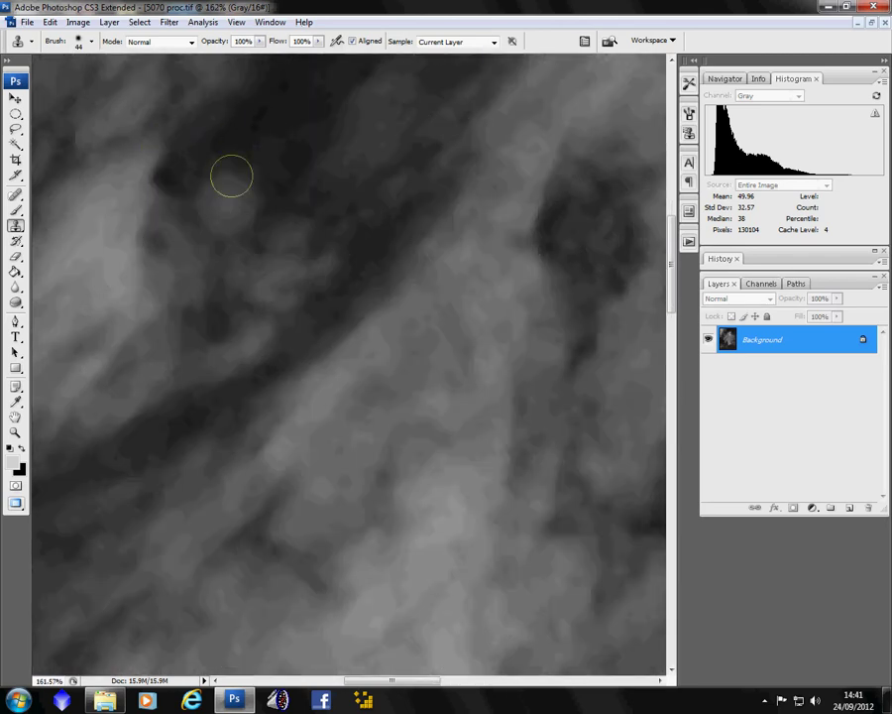
left_click_drag(231, 175, 176, 256)
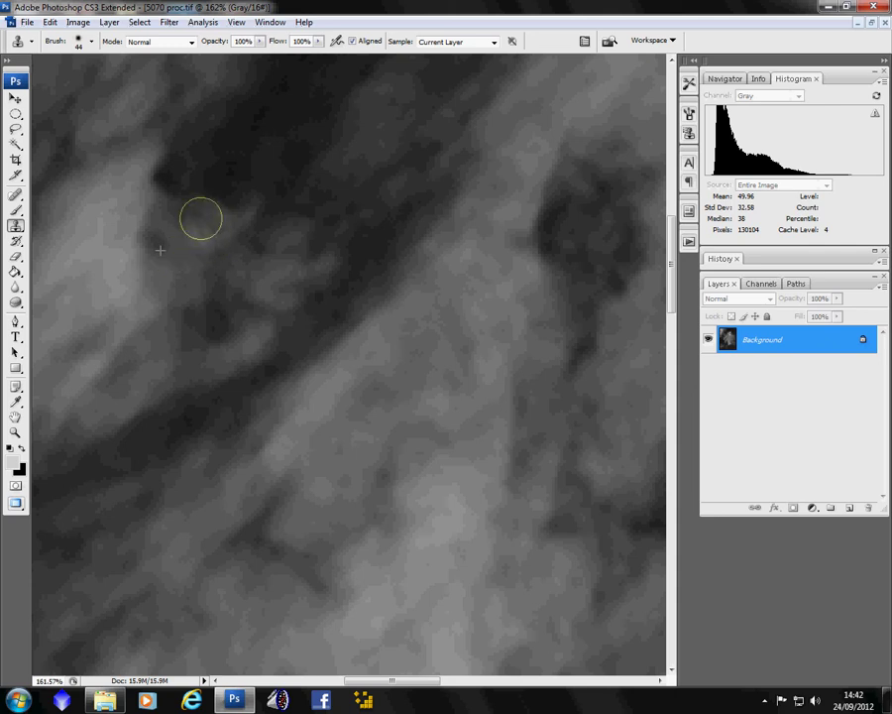
left_click_drag(200, 219, 191, 227)
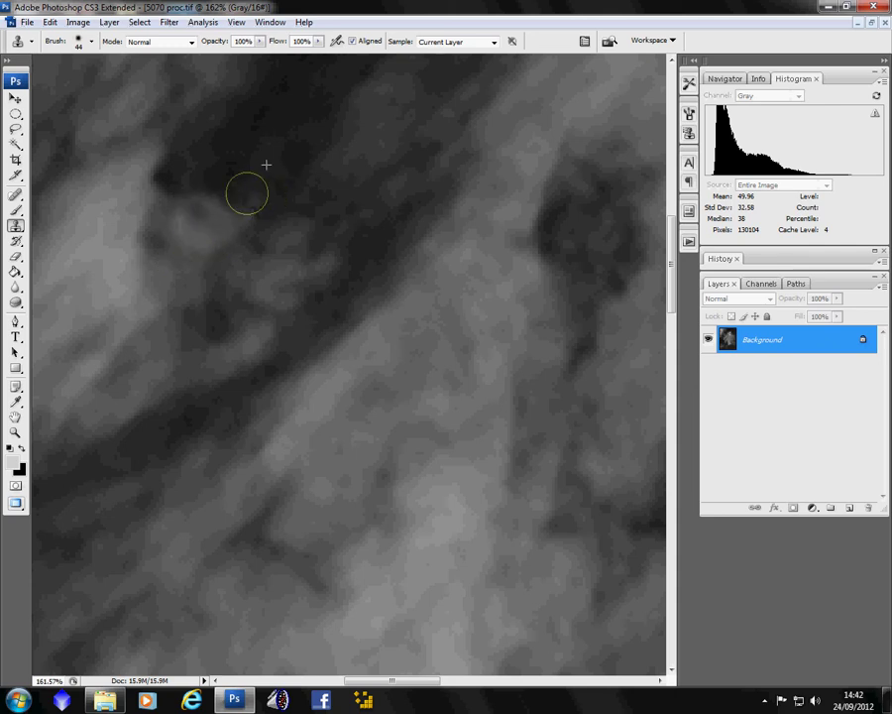
- Zoom in and out to check that no star remnants remain
scroll(240, 189, "down", 6)
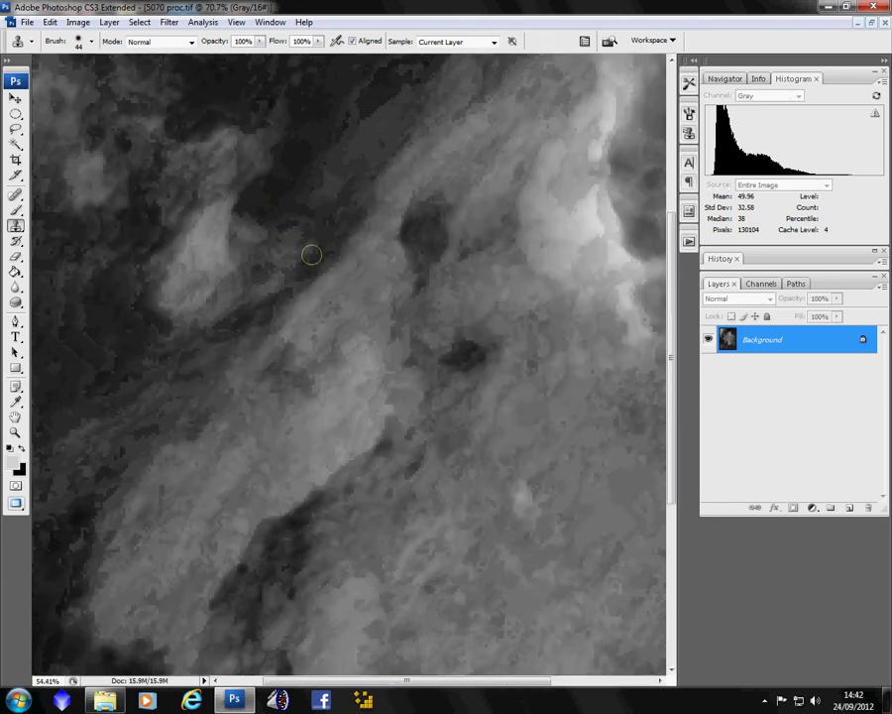
scroll(313, 303, "down", 2)
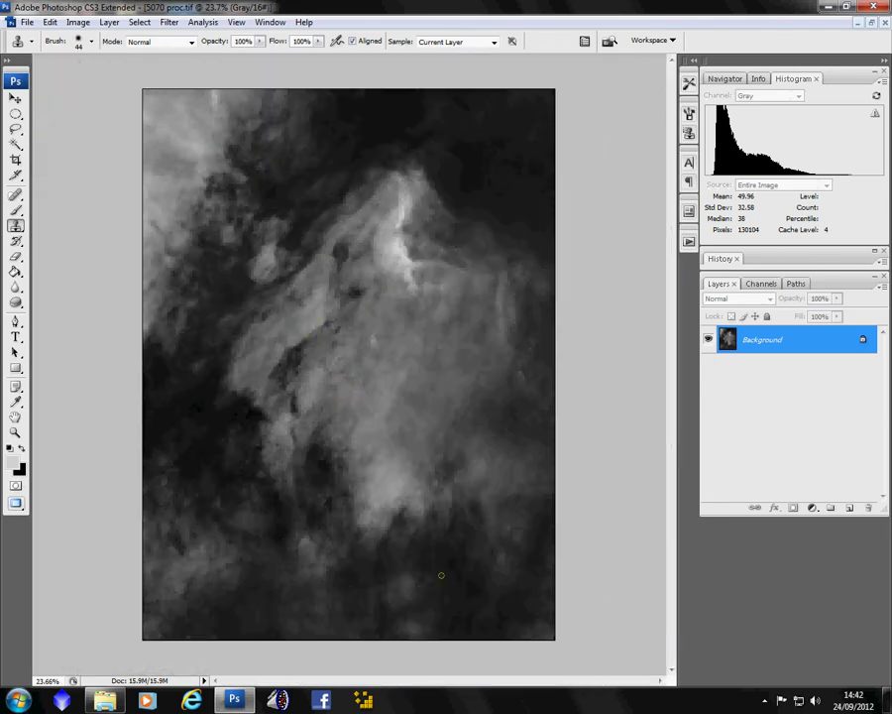
scroll(321, 626, "up", 4)
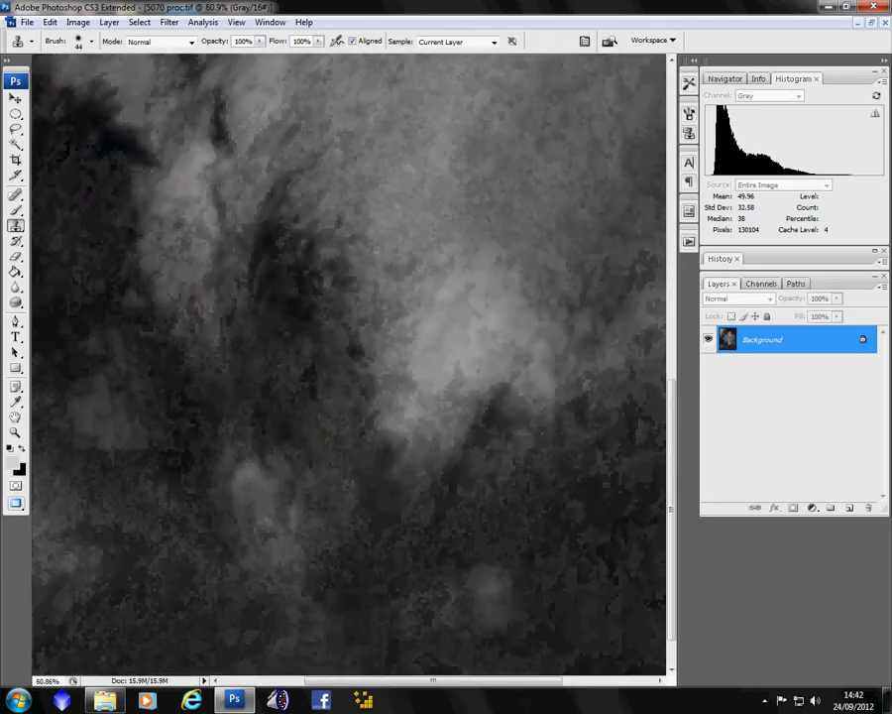
scroll(666, 452, "up", 1)
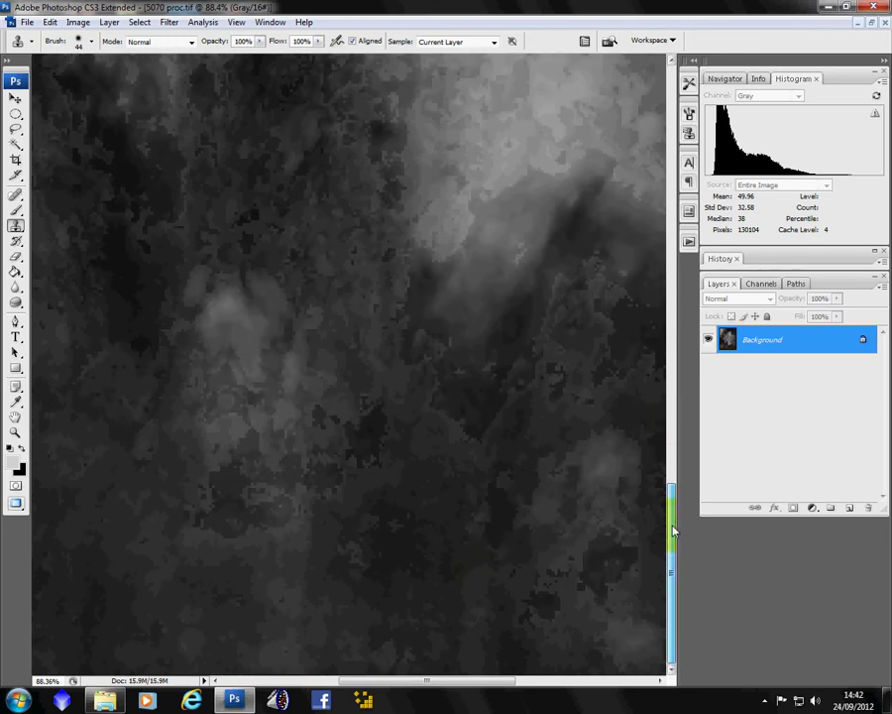
scroll(195, 565, "up", 2)
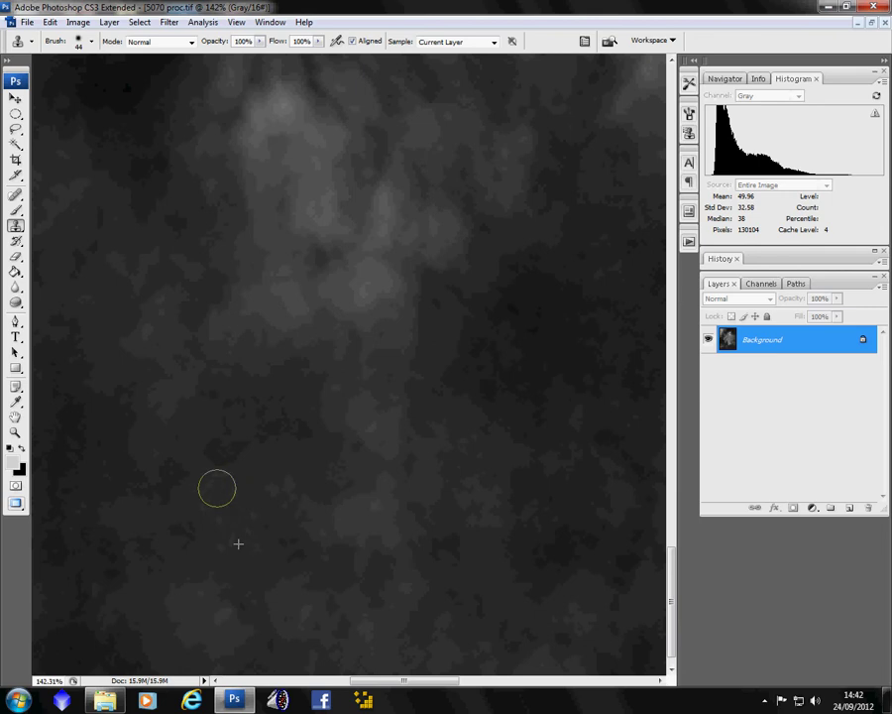
scroll(240, 517, "down", 10)
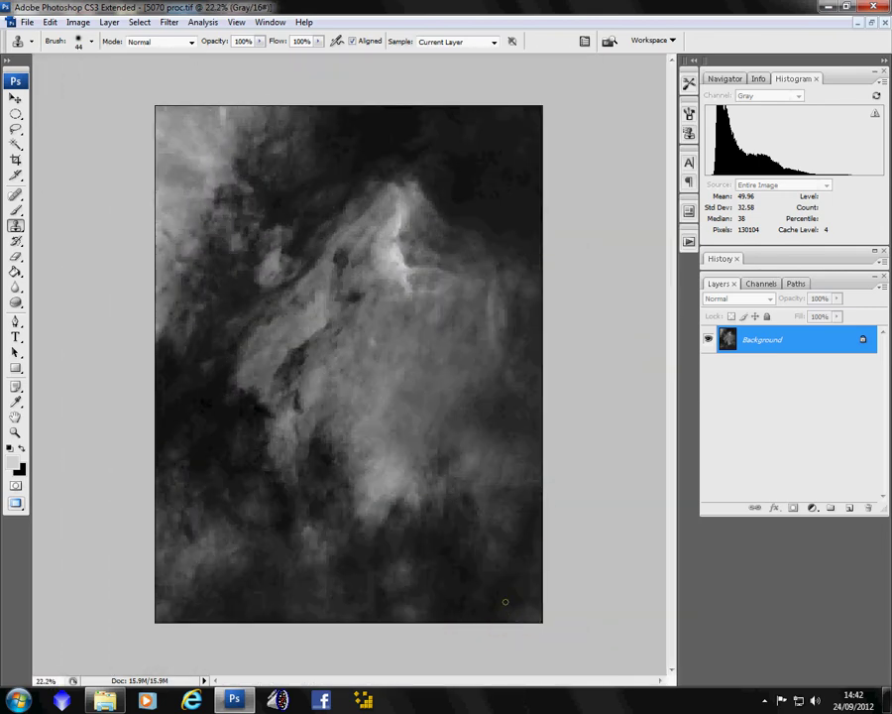
scroll(580, 604, "up", 5)
scroll(580, 604, "up", 6)
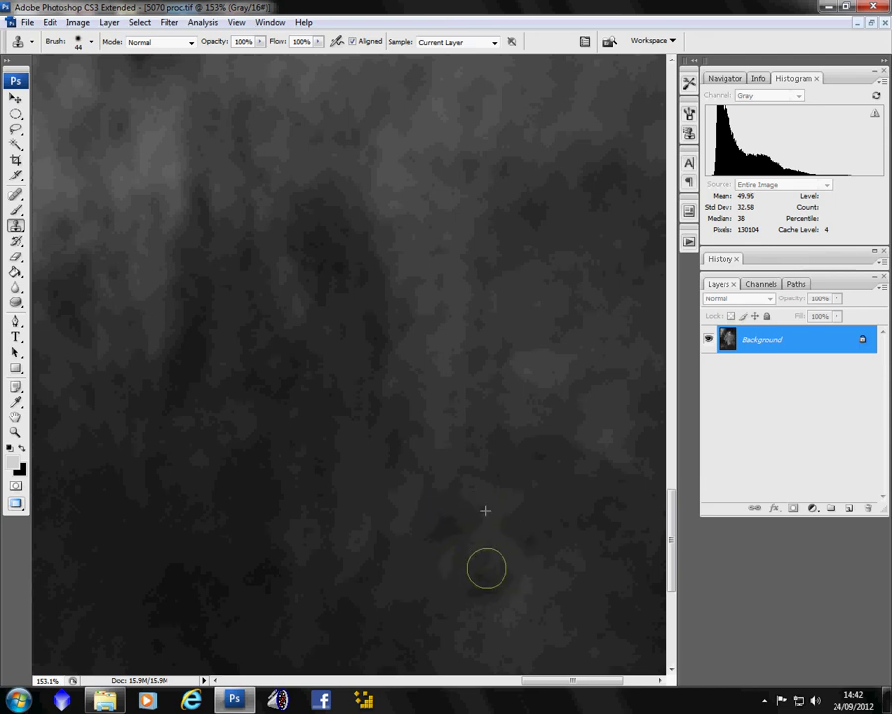
scroll(498, 472, "down", 6)
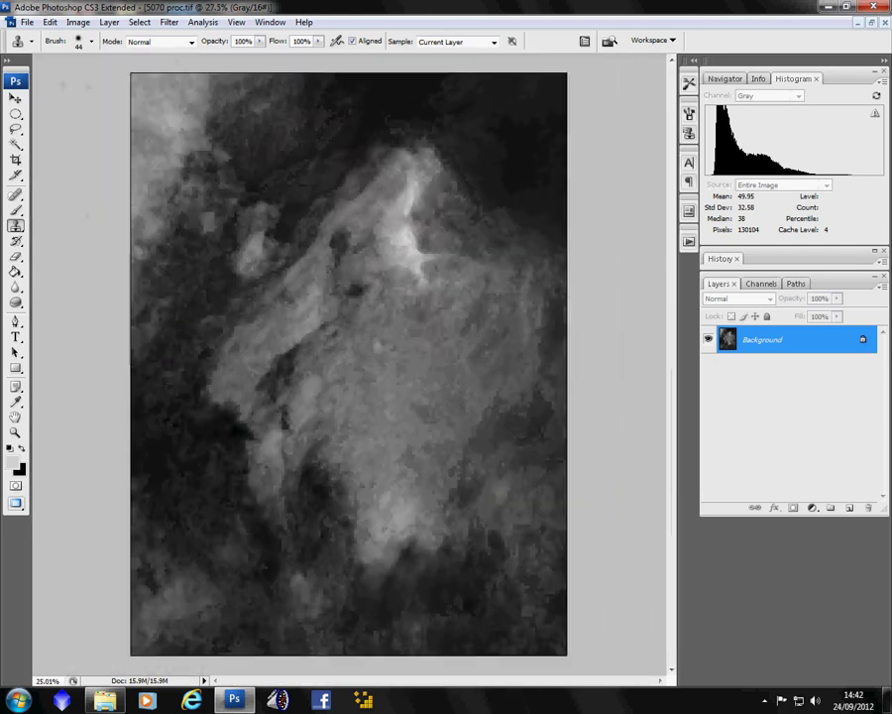
- Save the image as starless.tif, replacing the existing file, as an uncompressed TIFF
left_click(28, 22)
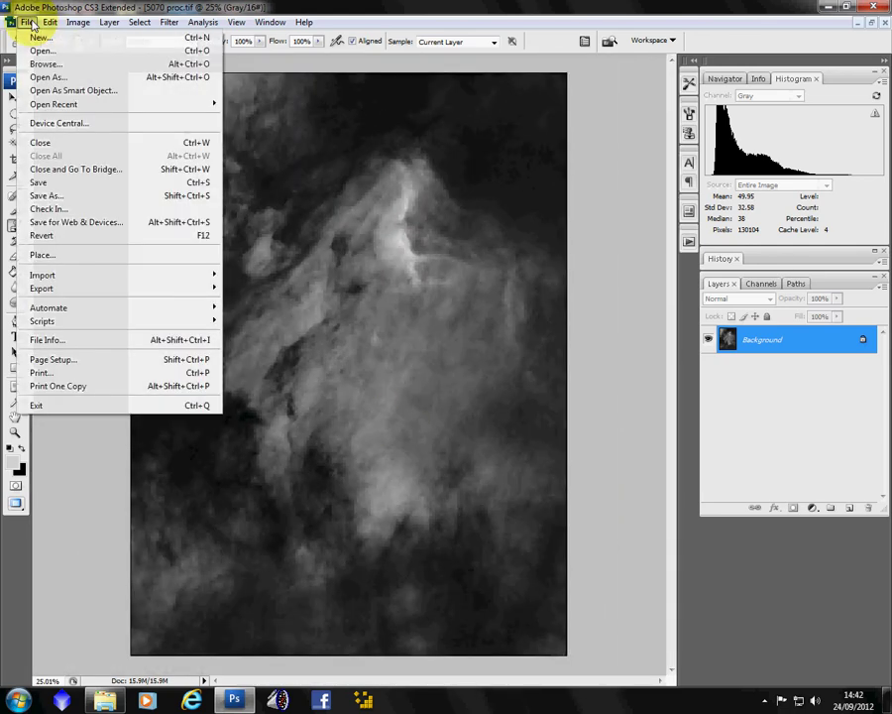
left_click(46, 196)
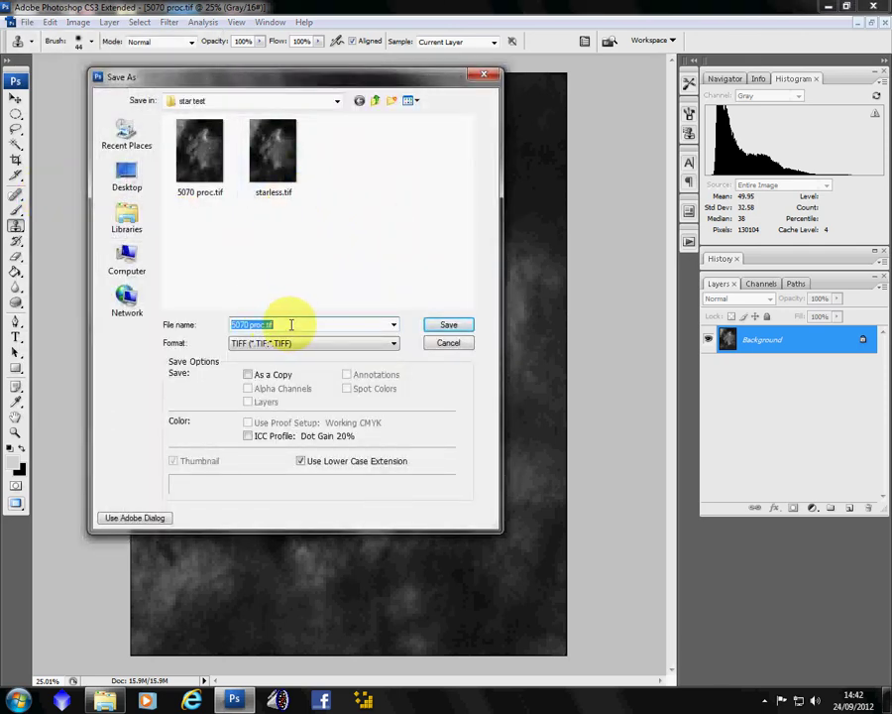
type("starless")
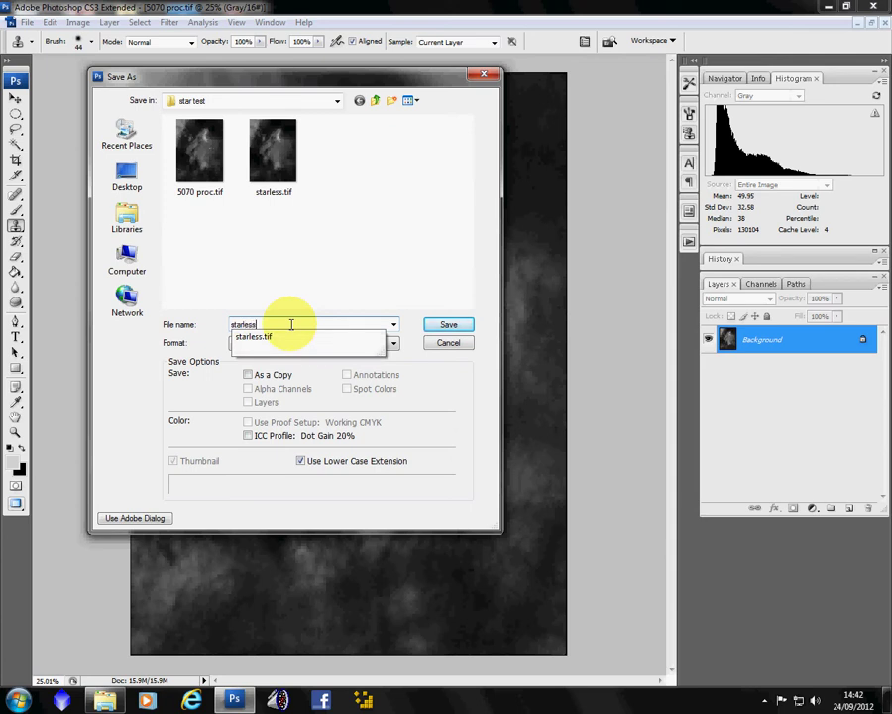
key("Return")
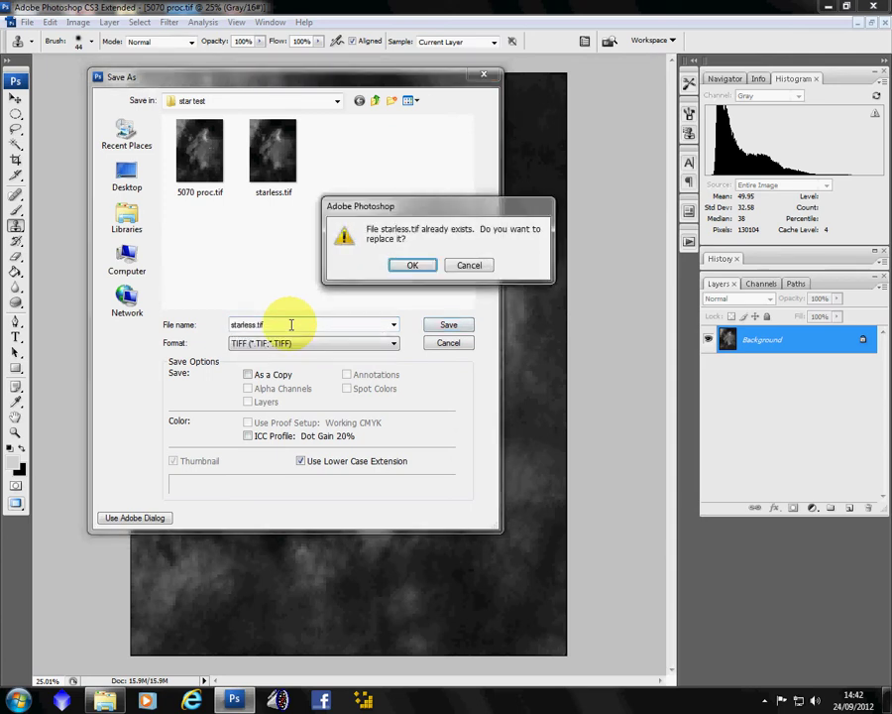
key("Return")
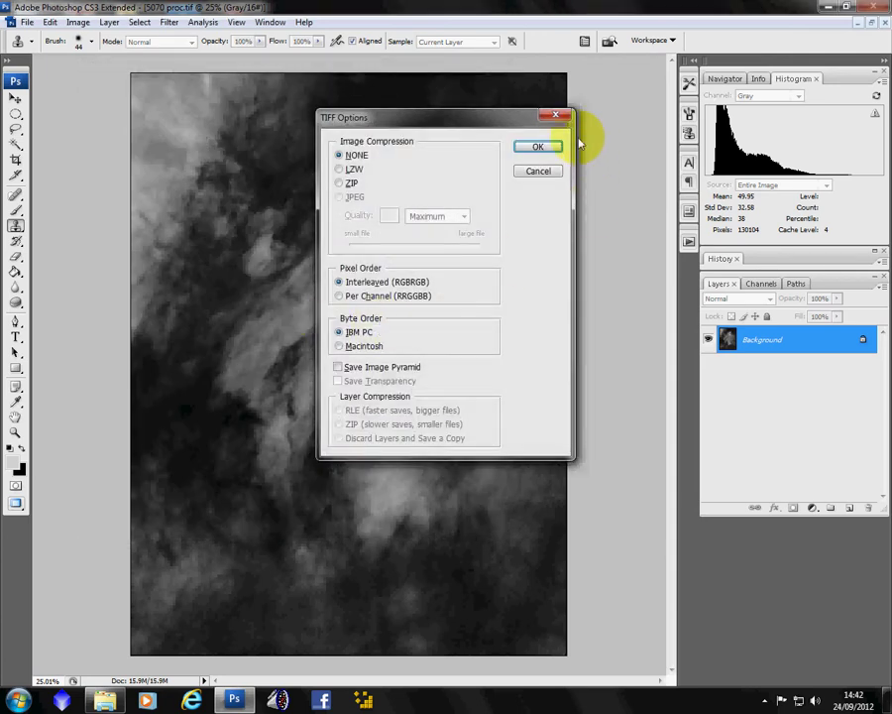
left_click(538, 149)
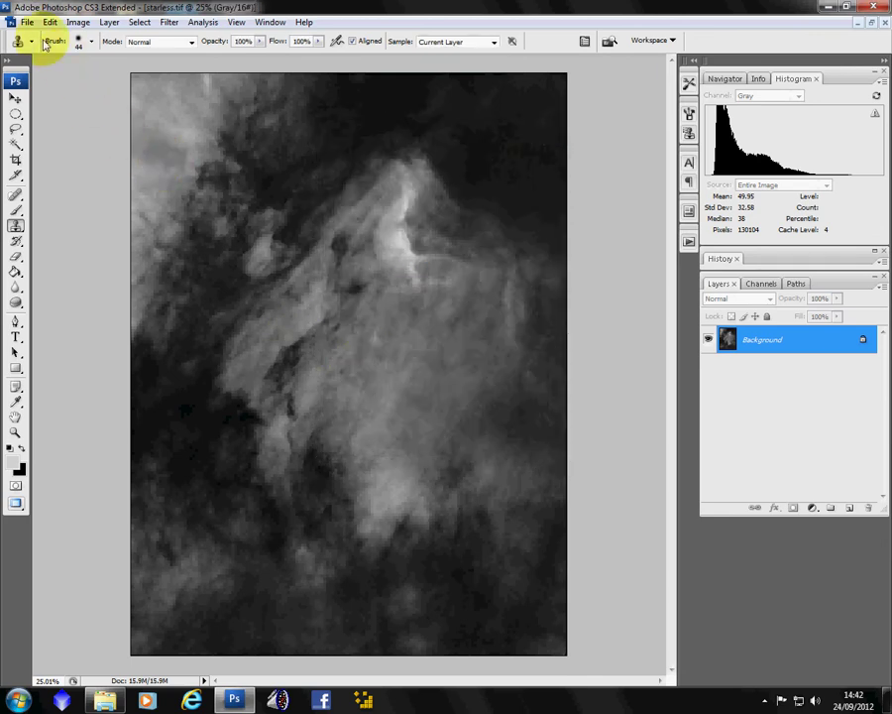
- Select the Move tool and open the original 5070 proc.tif image
left_click(16, 98)
left_click(29, 23)
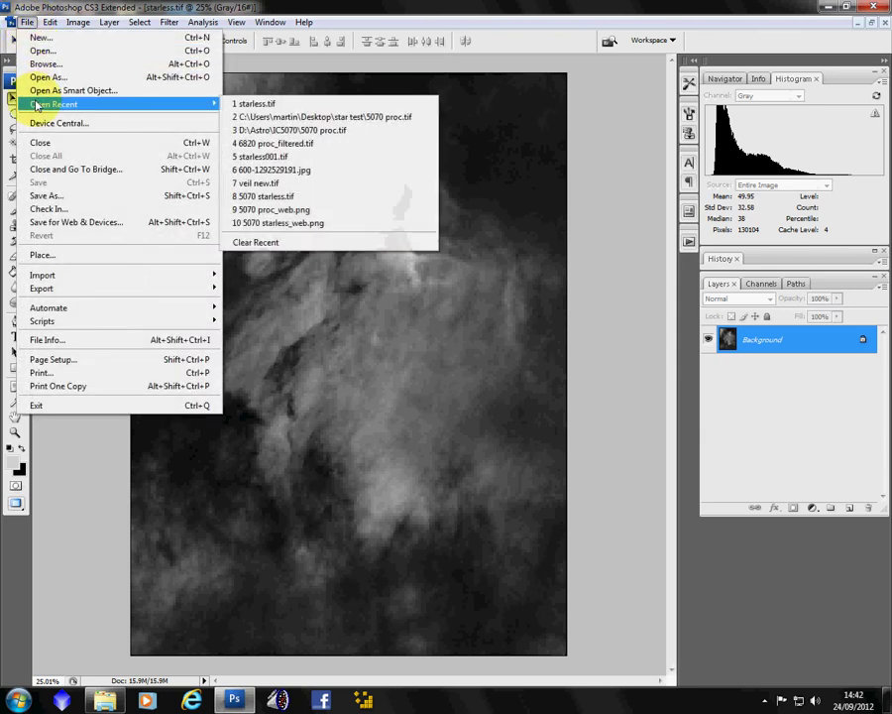
left_click(42, 50)
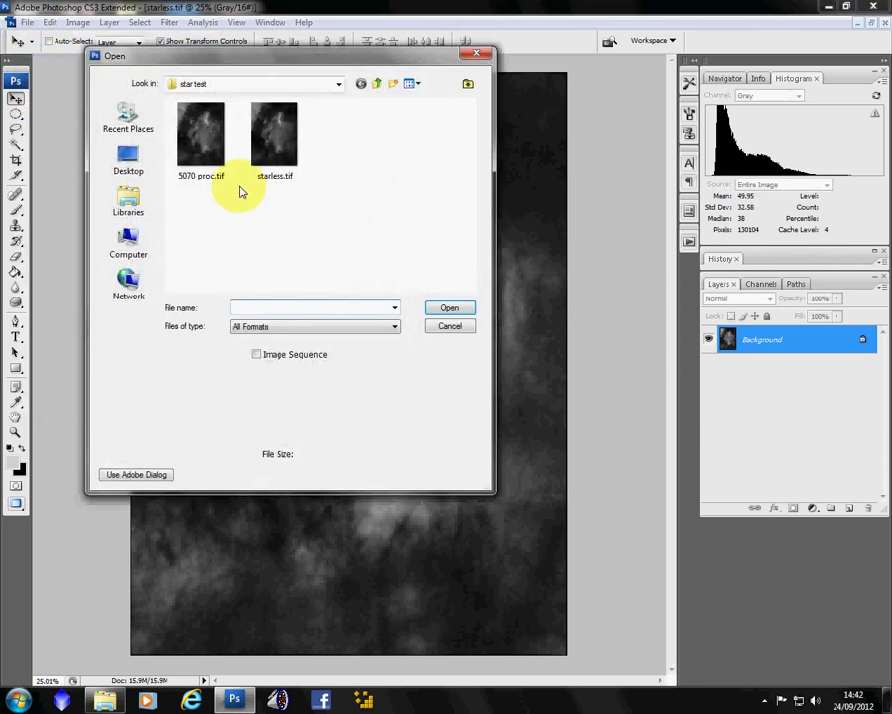
left_click(198, 148)
double_click(198, 149)
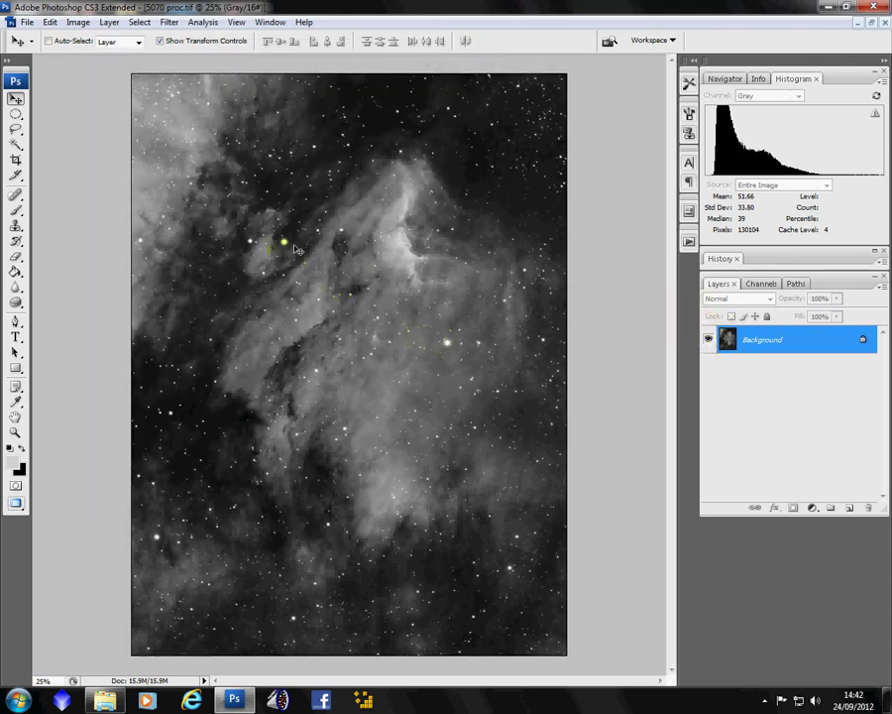
- Select all of 5070 proc.tif, copy it, and close it to return to starless.tif
left_click(140, 23)
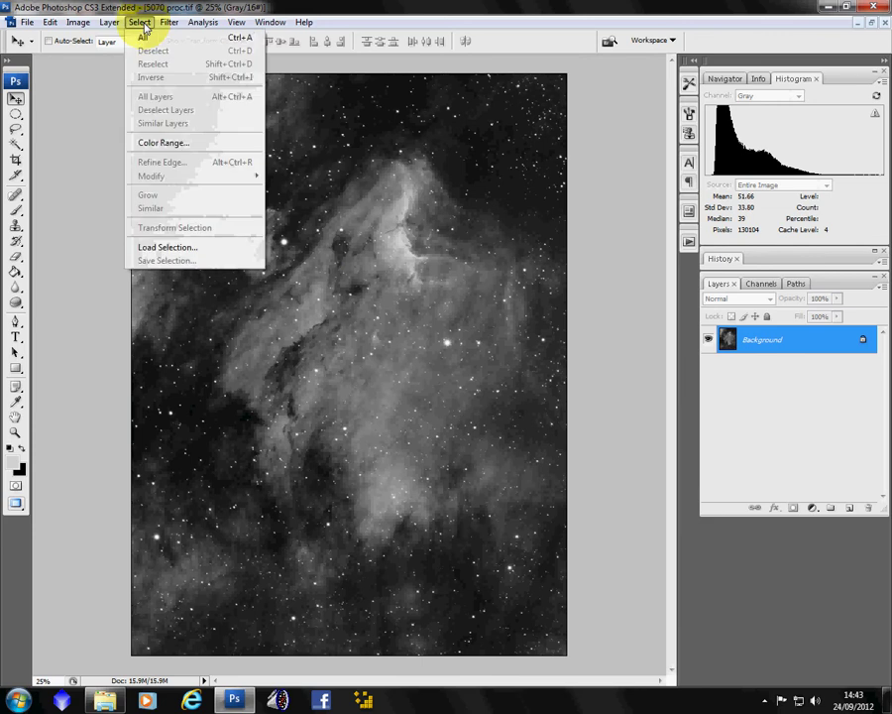
left_click(145, 38)
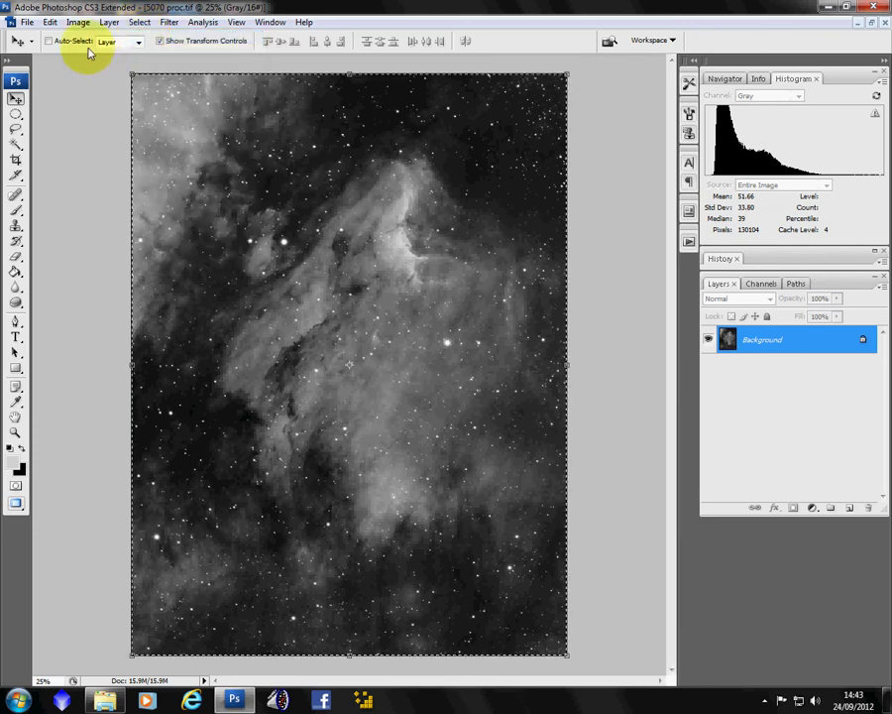
left_click(49, 21)
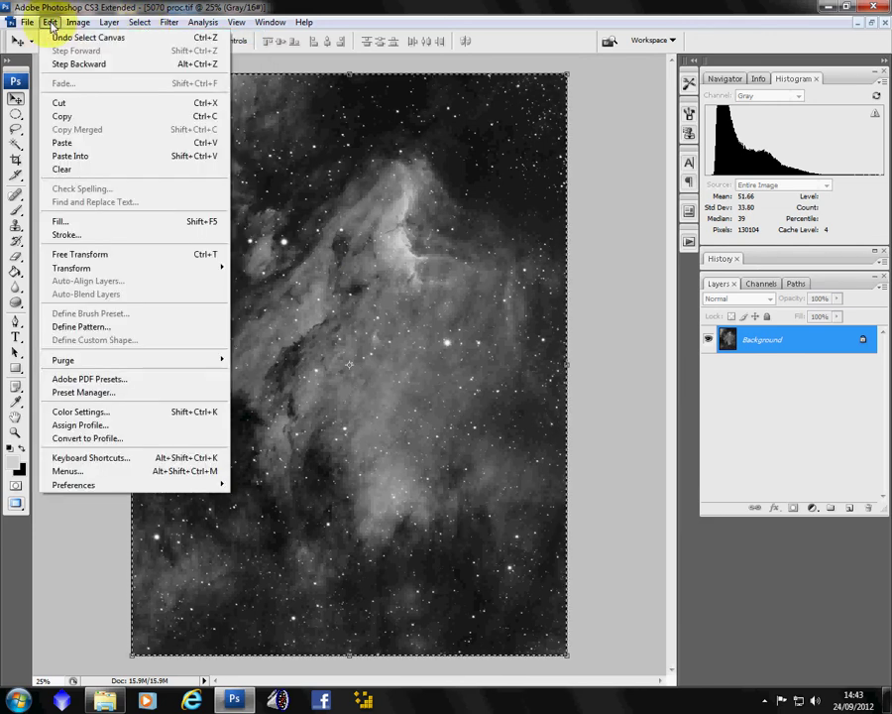
left_click(61, 115)
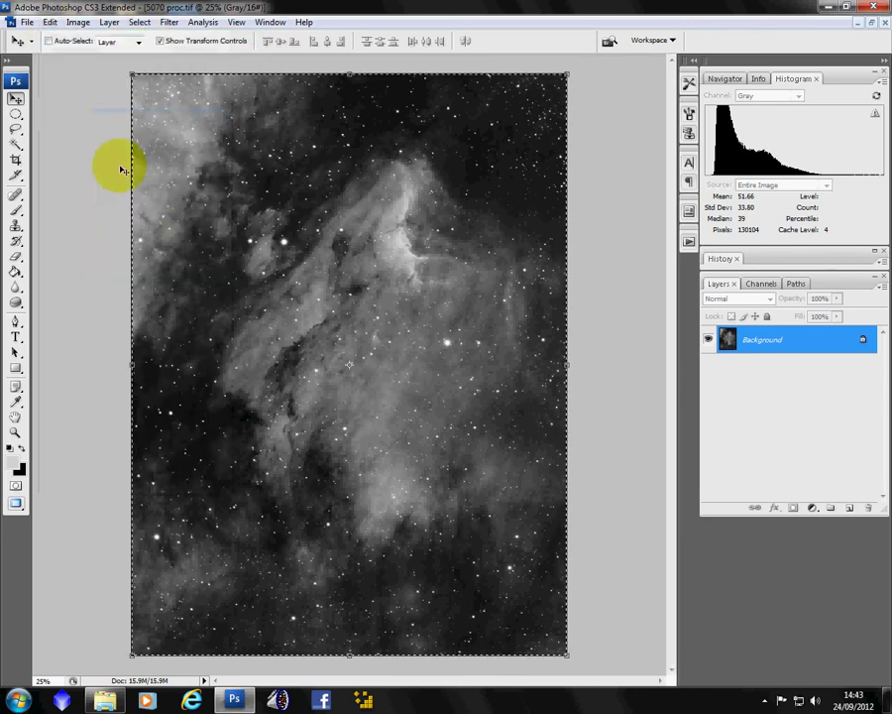
left_click(886, 22)
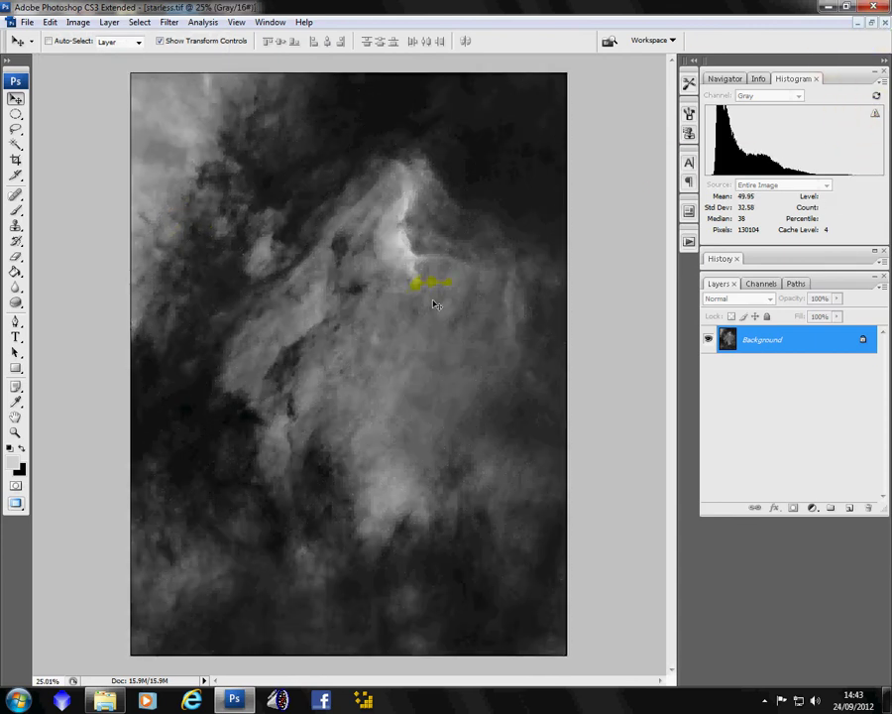
left_click(50, 21)
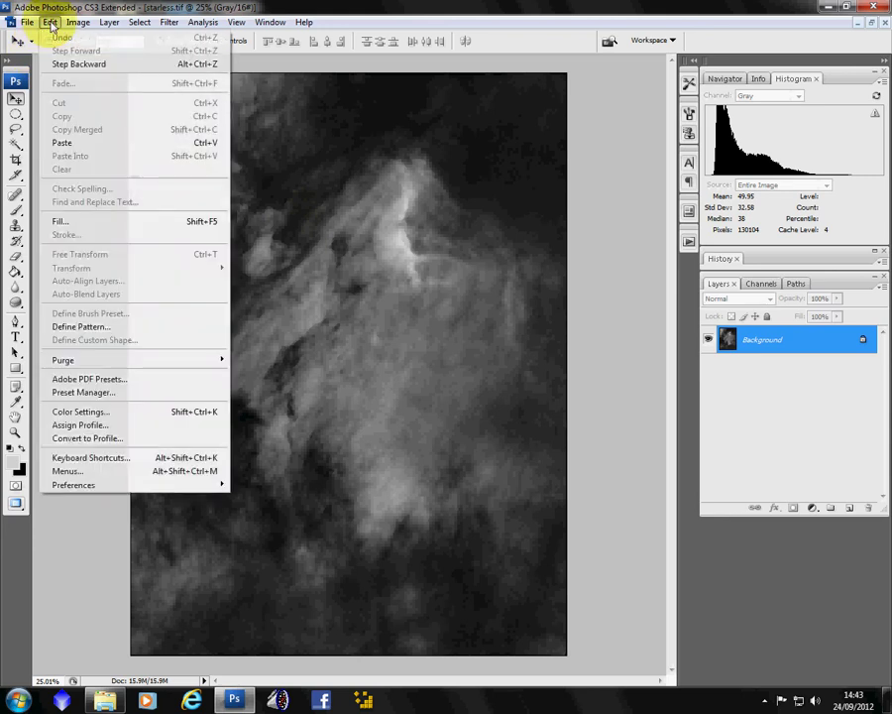
- Paste the starry image as Layer 1 and toggle its visibility to compare with the starless version
left_click(59, 143)
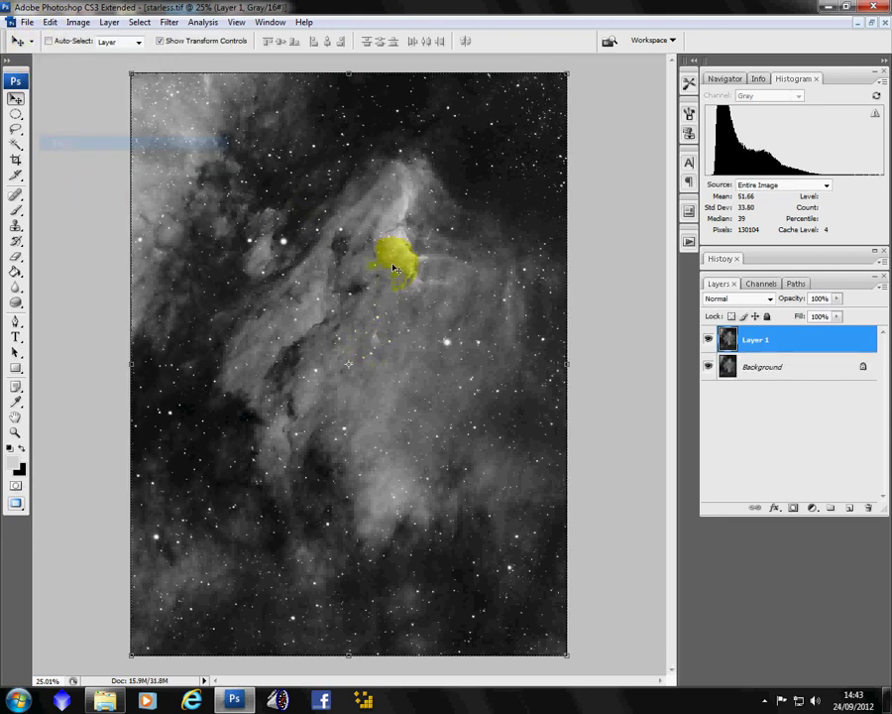
scroll(401, 246, "up", 3)
left_click(709, 340)
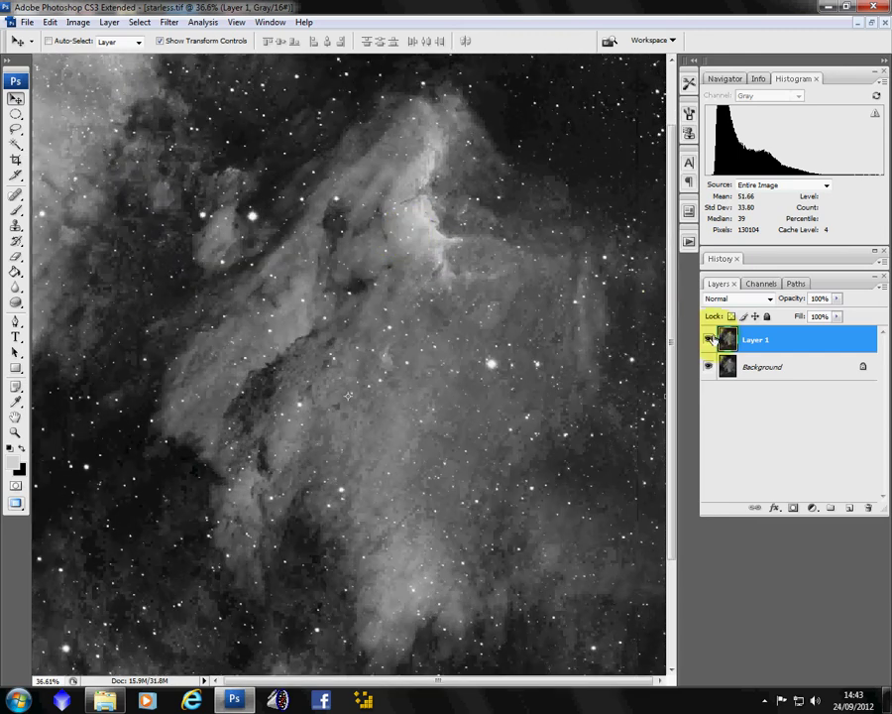
left_click(709, 340)
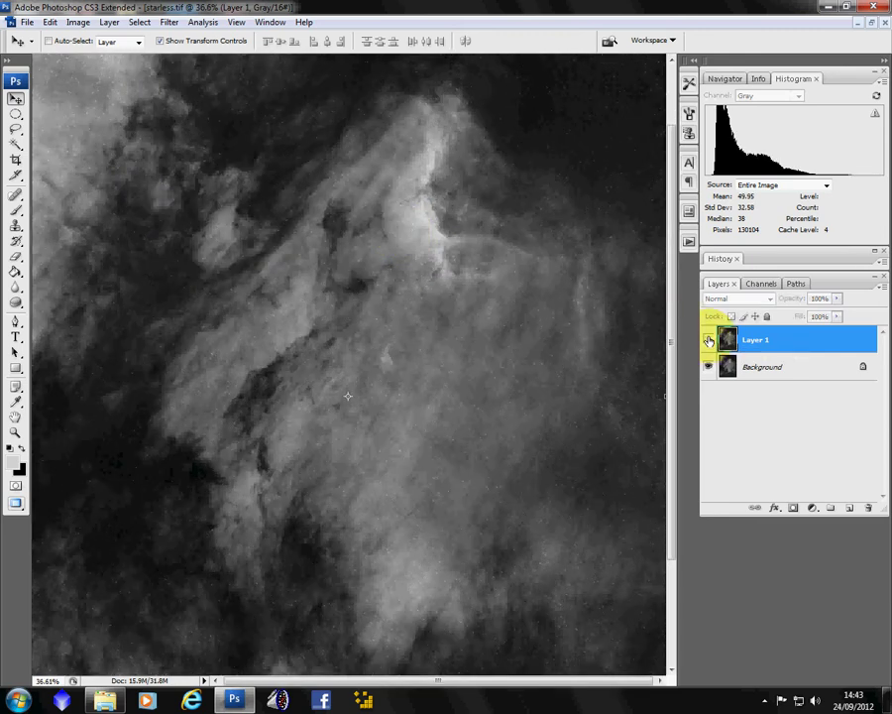
left_click(709, 340)
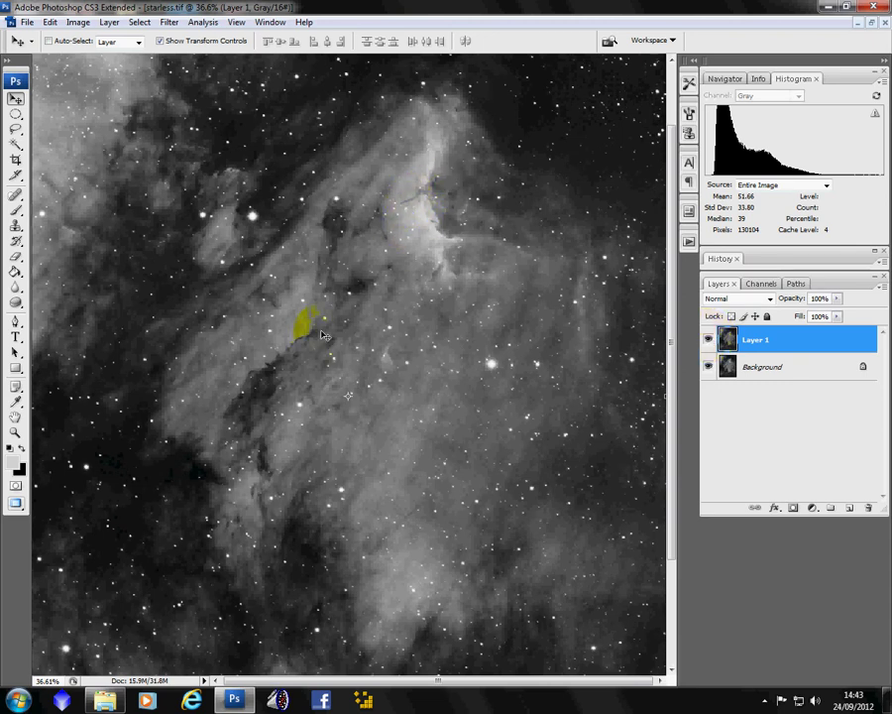
left_click(708, 339)
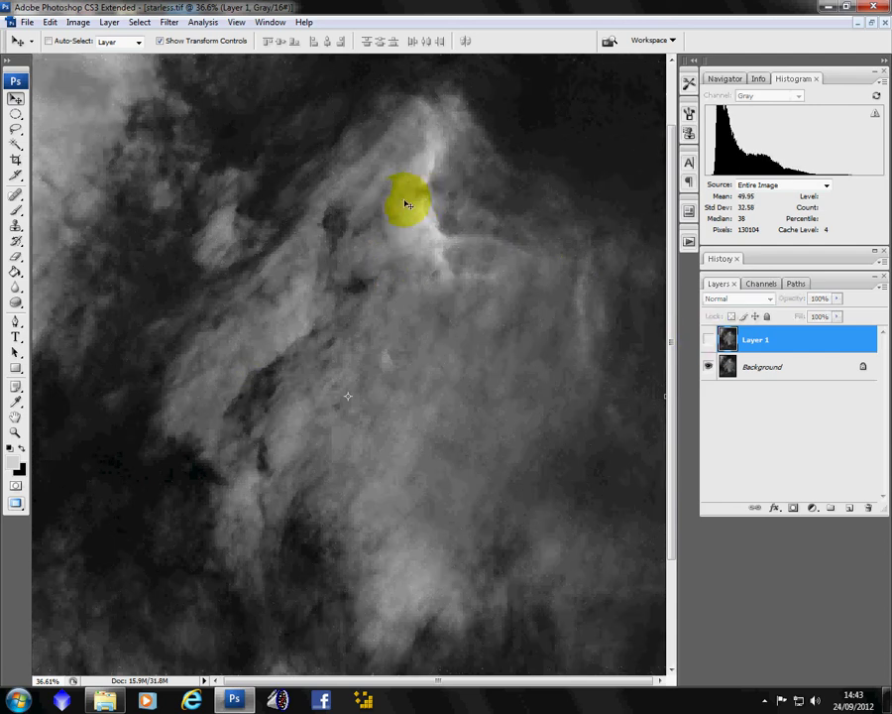
left_click(708, 339)
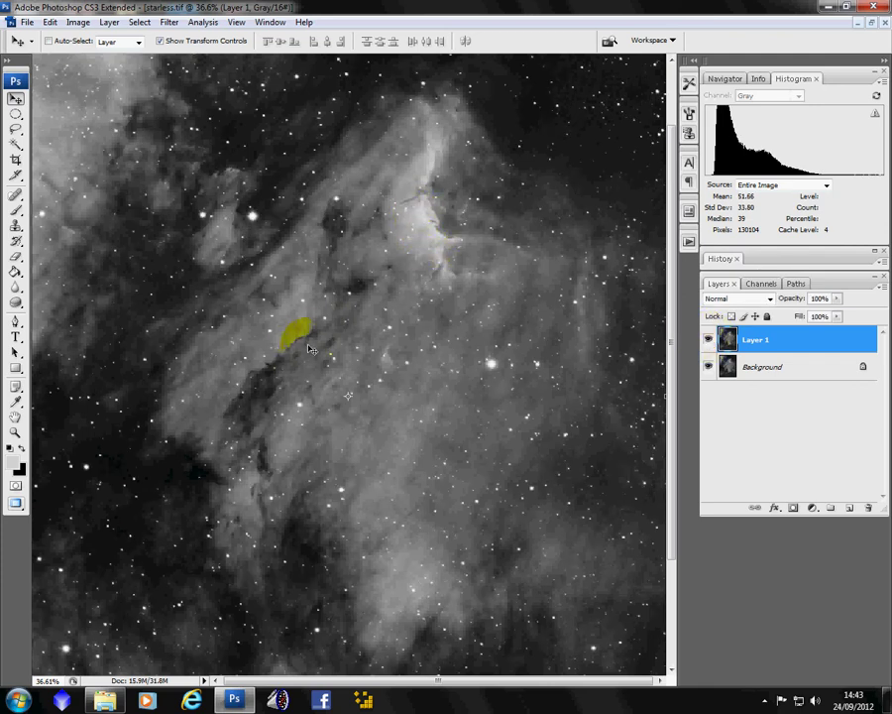
left_click(708, 340)
left_click(707, 340)
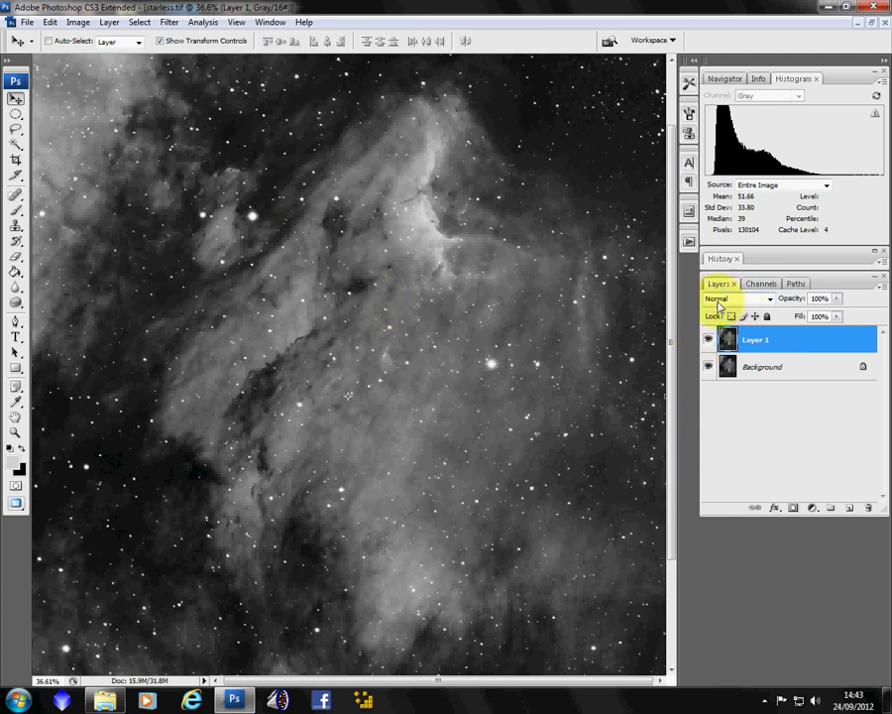
- Set Layer 1's blend mode to Darken, toggle it to compare, and fit the image on screen
left_click(720, 301)
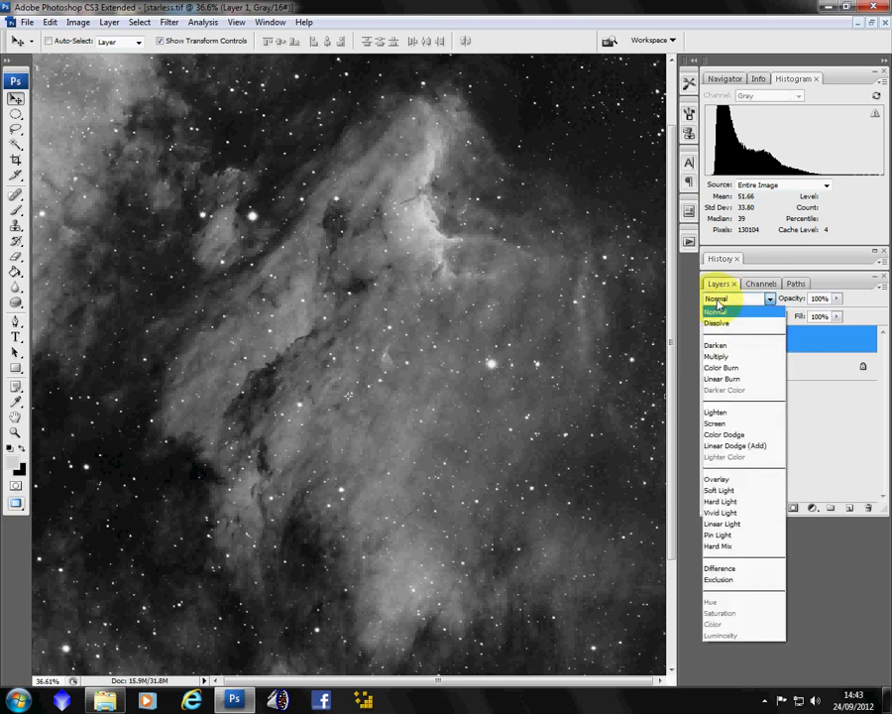
left_click(721, 344)
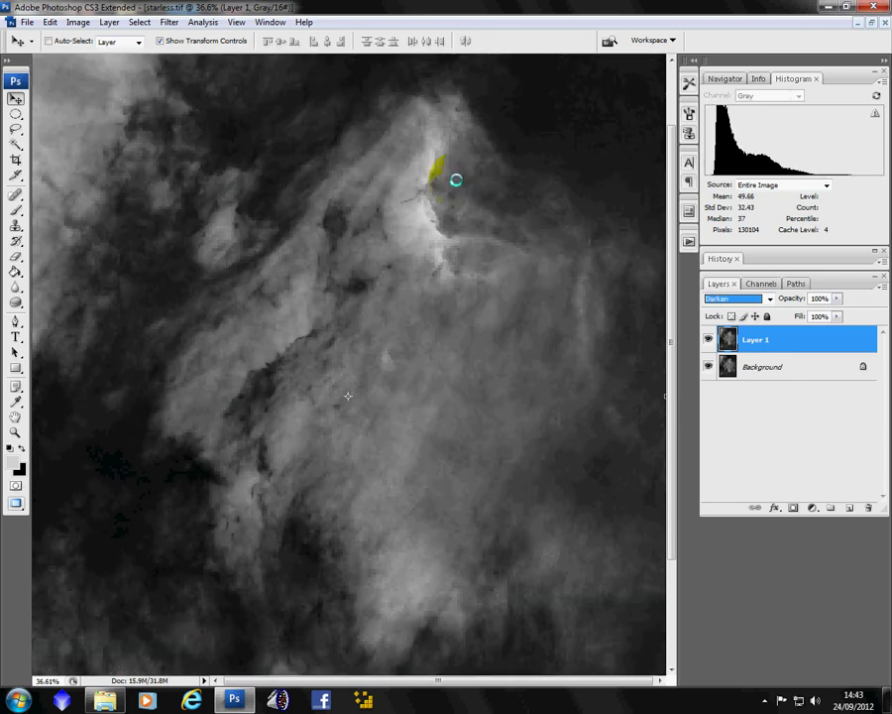
scroll(436, 186, "up", 2)
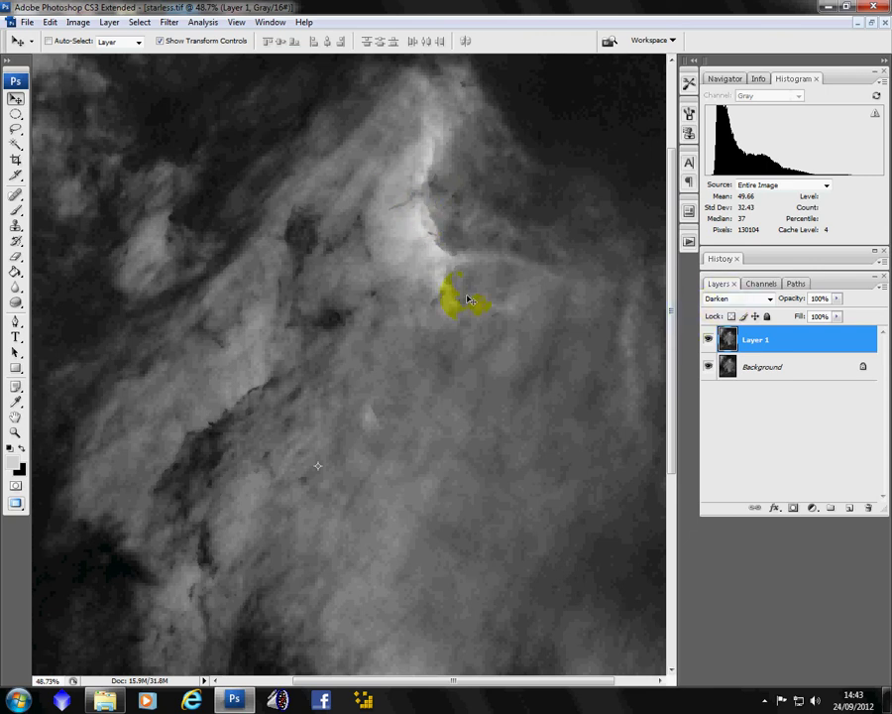
left_click(708, 342)
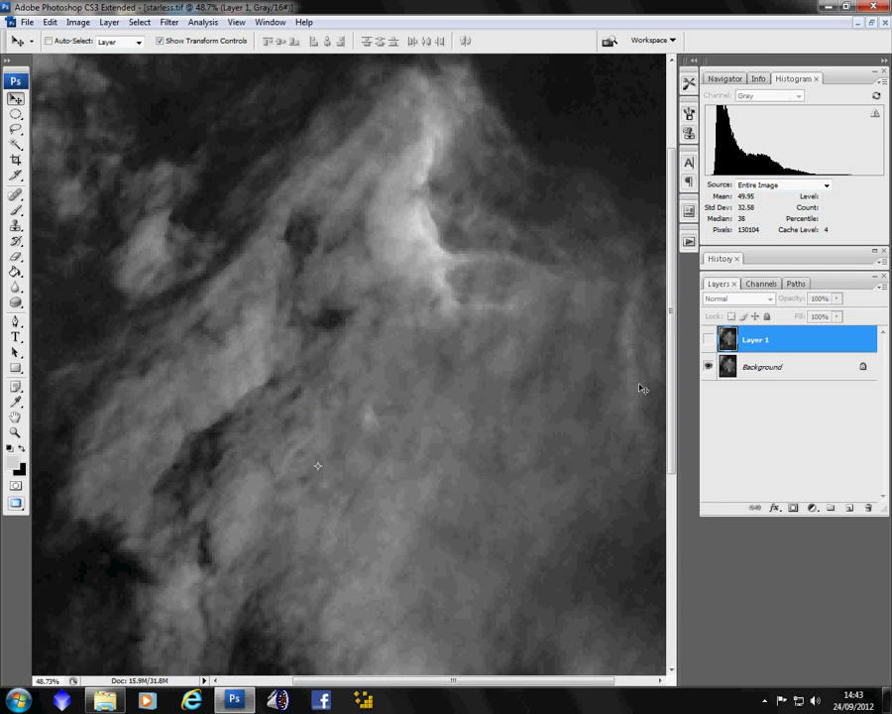
left_click(708, 342)
left_click(708, 342)
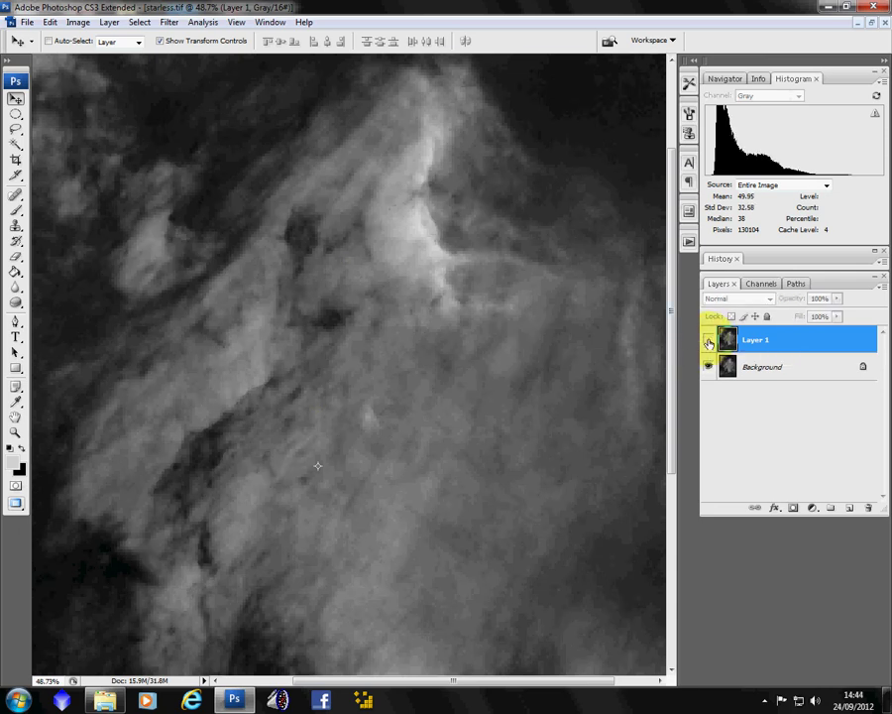
left_click(708, 342)
key("ctrl+0")
key("ctrl+0")
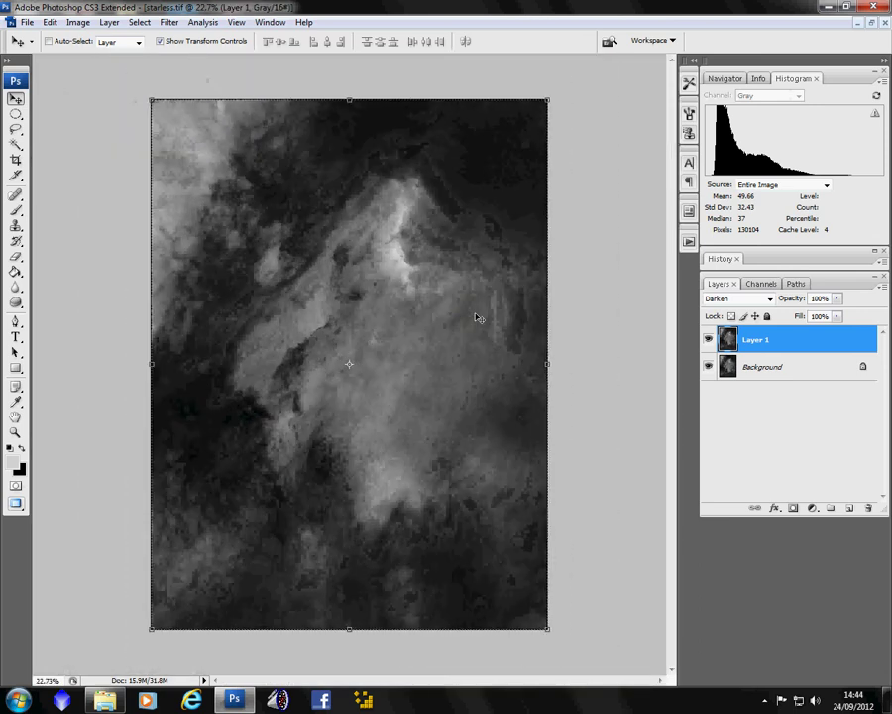
- Flatten starless.tif to one Background layer and duplicate it as Background copy
left_click(109, 22)
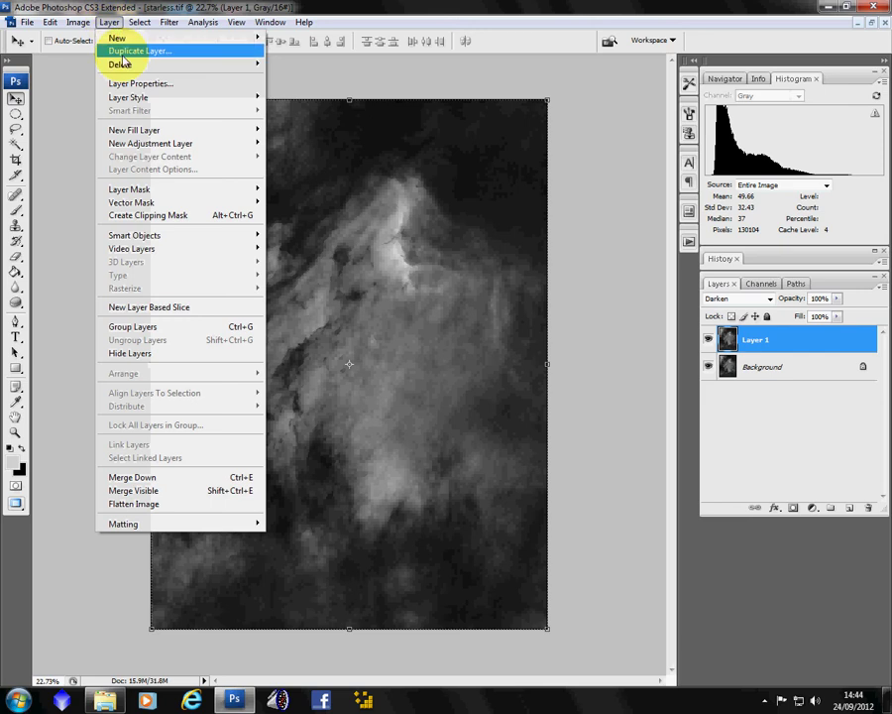
left_click(139, 504)
key("ctrl+plus")
key("ctrl+plus")
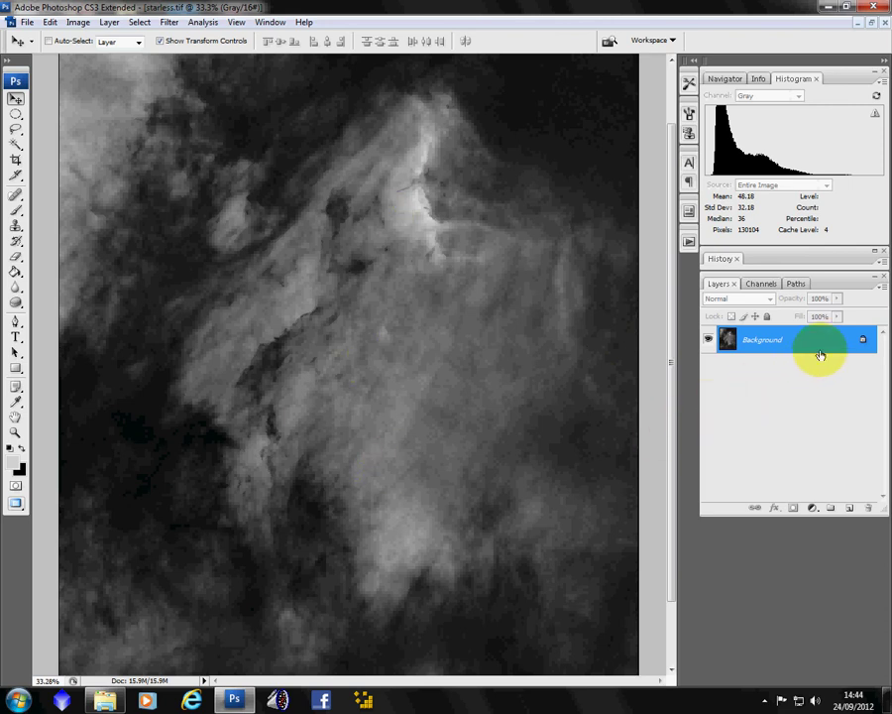
left_click_drag(819, 354, 847, 508)
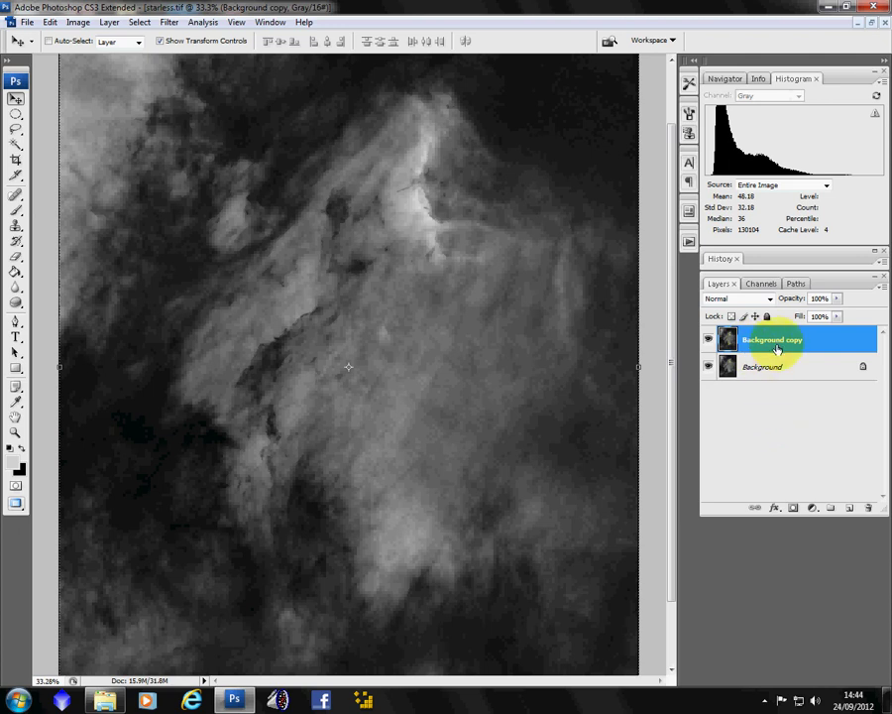
left_click(169, 22)
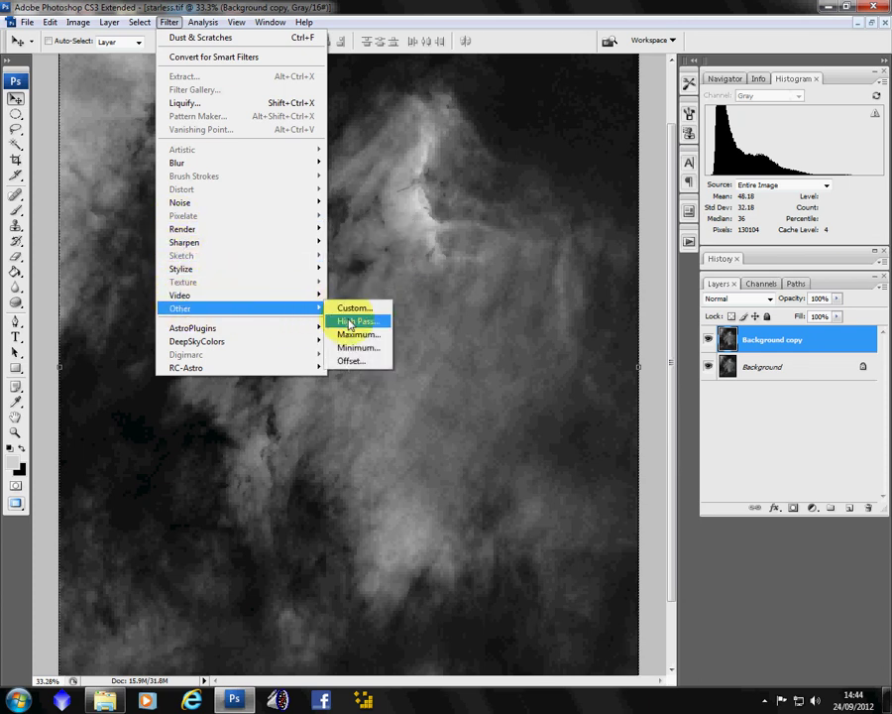
- Apply a small-radius High Pass filter to Background copy, leaving a flat grey detail layer
left_click(351, 321)
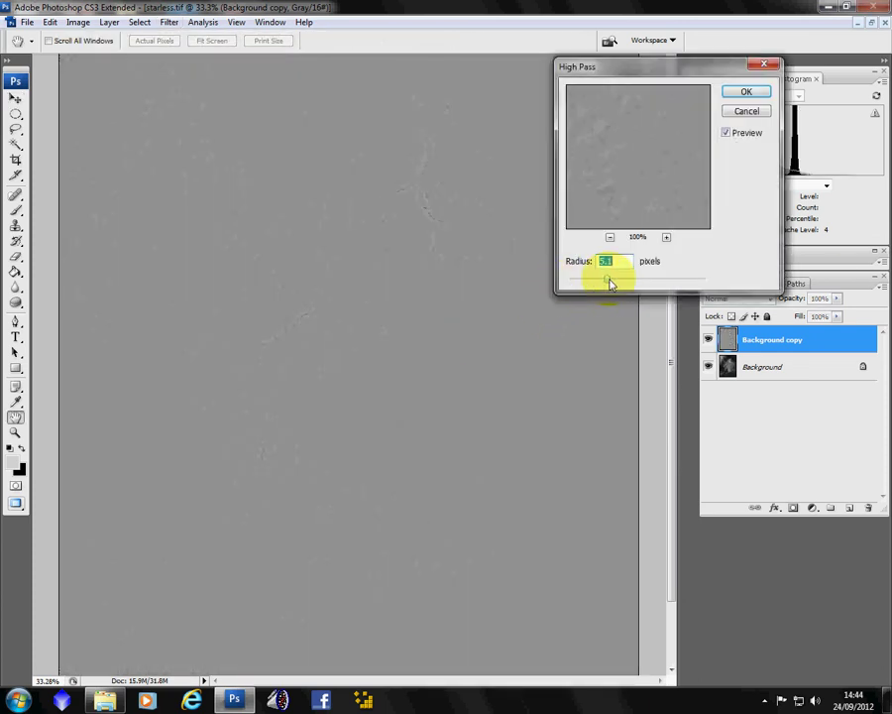
mouse_move(607, 280)
left_mouse_down()
mouse_move(582, 284)
mouse_move(606, 281)
left_mouse_up()
mouse_move(611, 283)
left_mouse_down()
mouse_move(662, 280)
mouse_move(604, 282)
left_mouse_up()
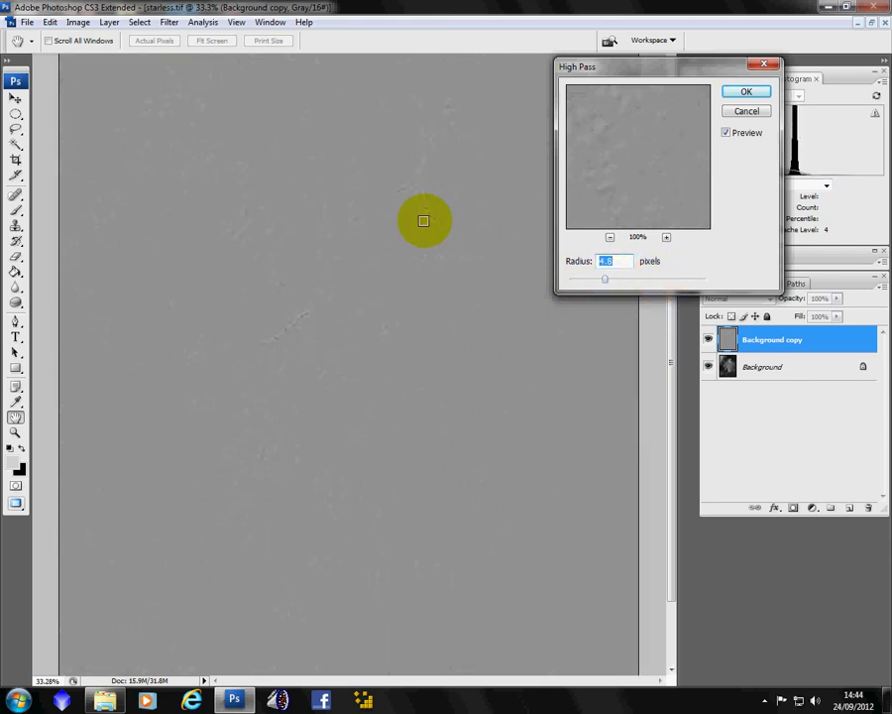
left_click(738, 91)
- Set the high-pass copy's blending mode to Soft Light after briefly trying Lighten
key("v")
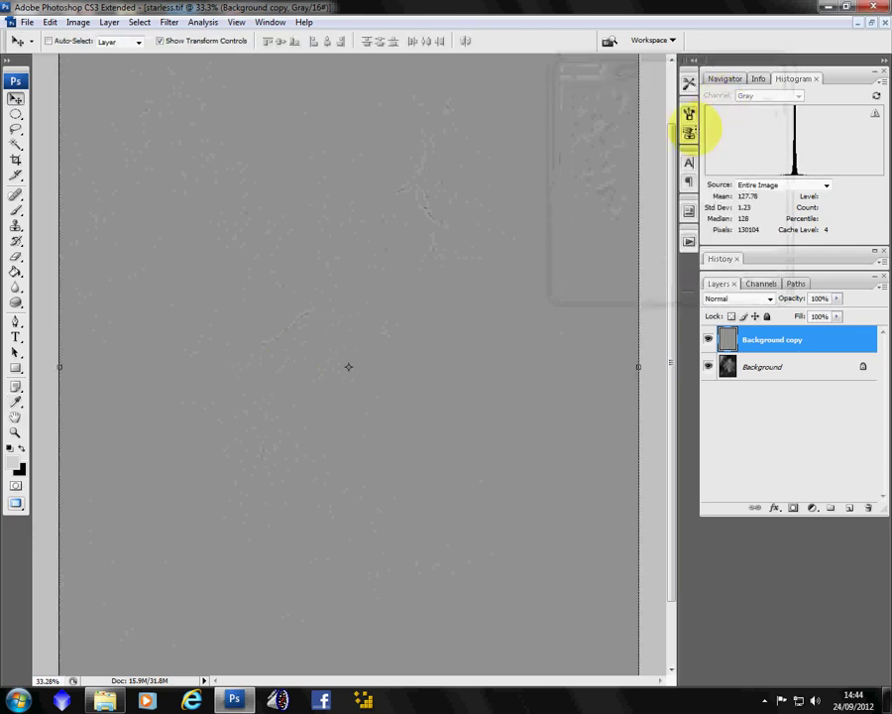
left_click(728, 301)
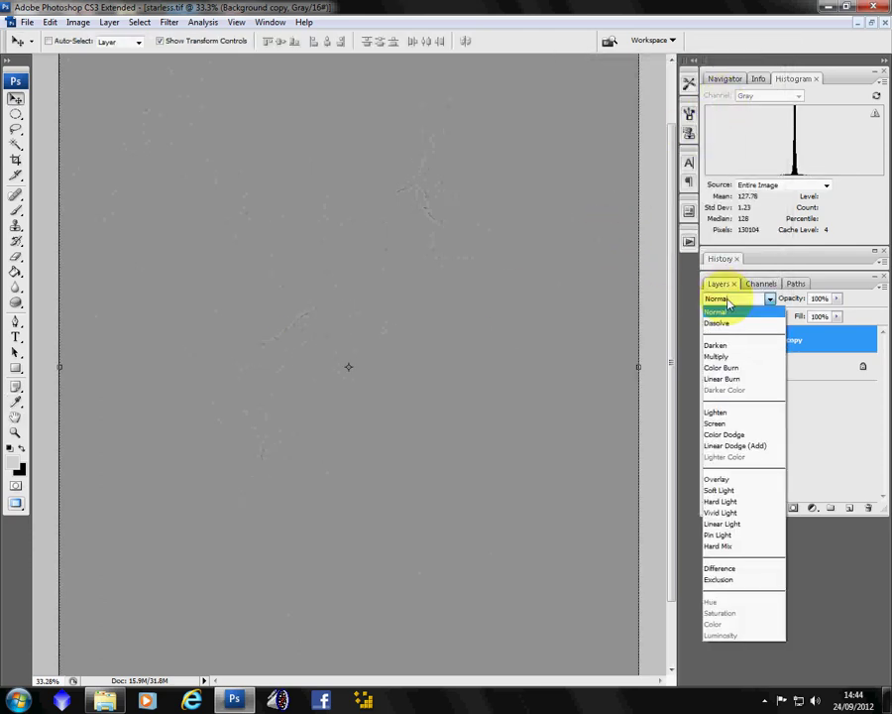
left_click(718, 411)
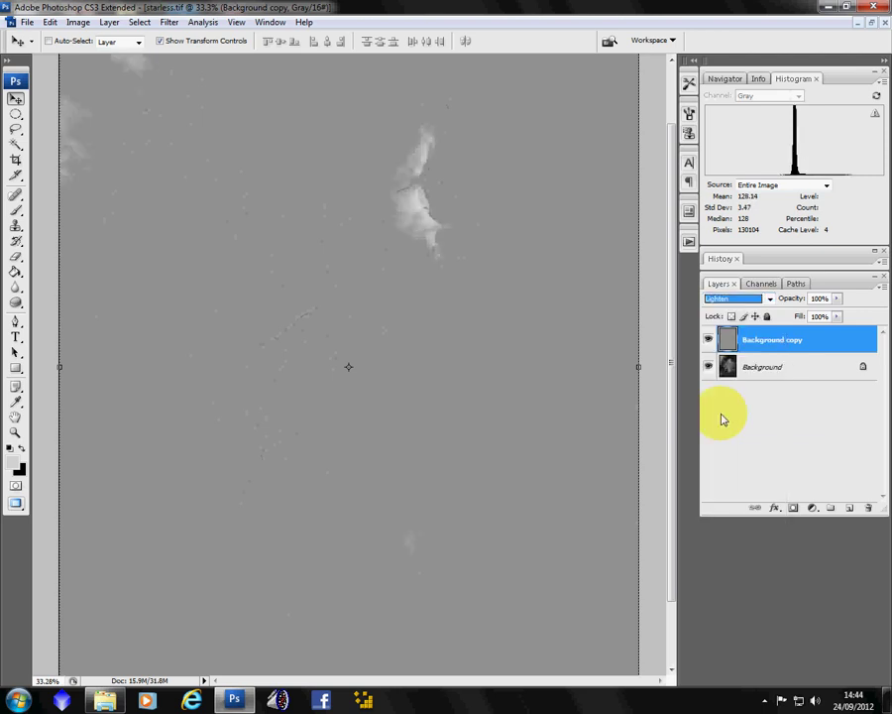
left_click(724, 300)
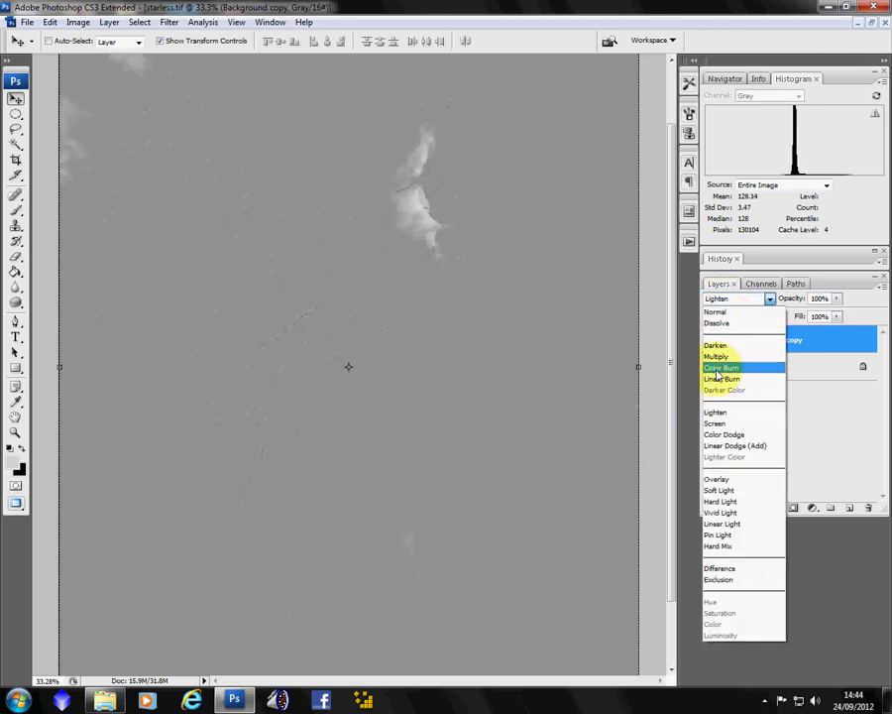
left_click(721, 490)
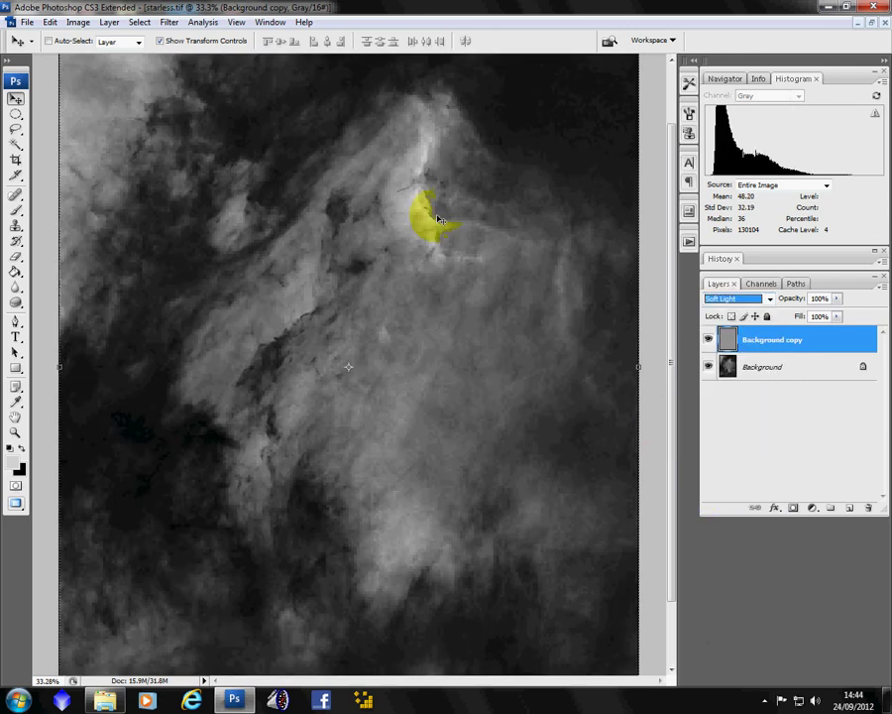
- Compare the image with and without the sharpening layer, then flatten to one Background layer
scroll(405, 177, "up", 4)
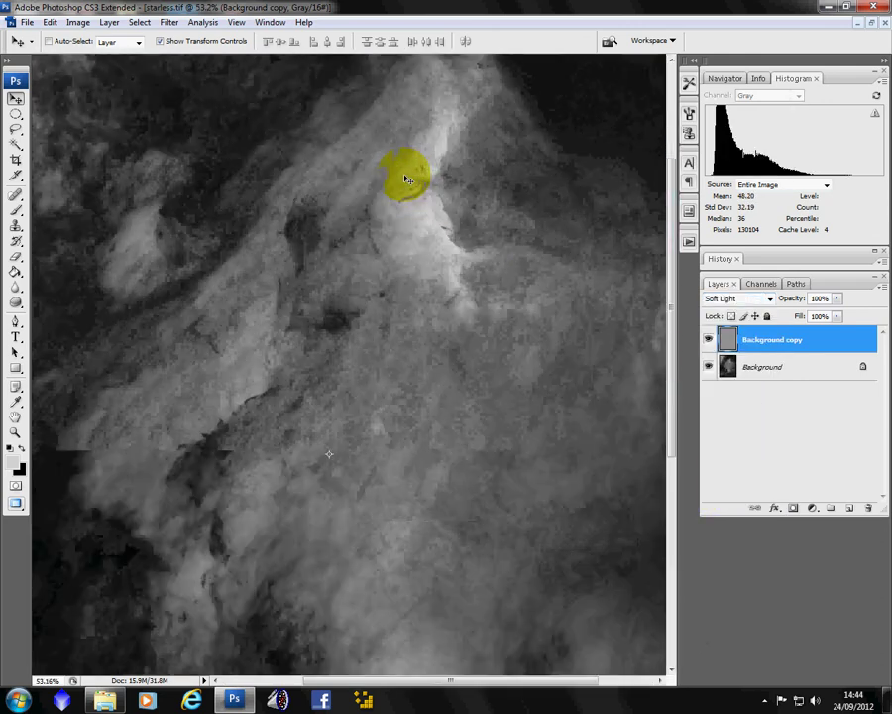
left_click(707, 341)
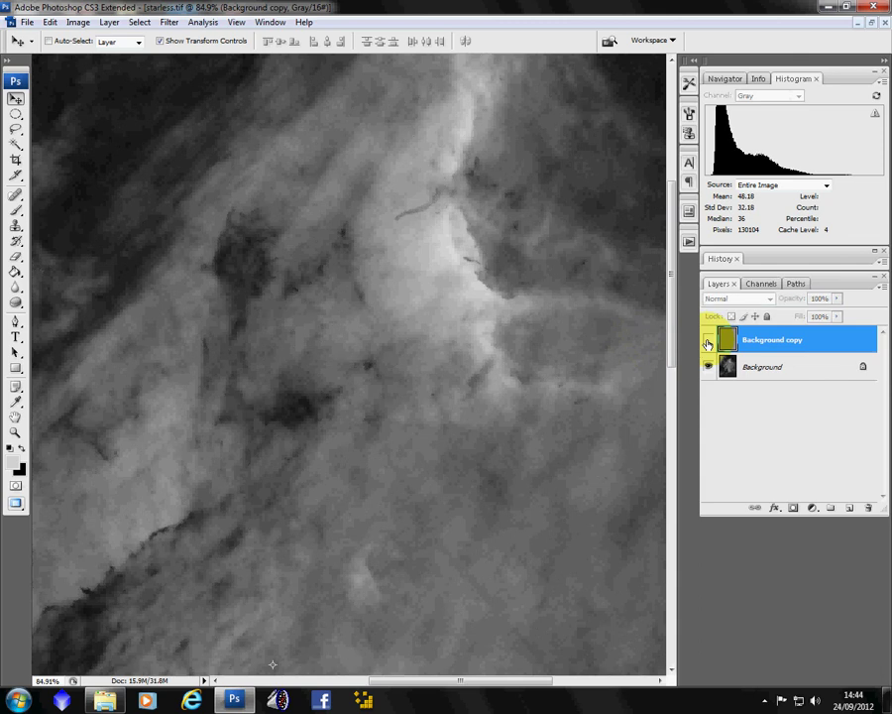
left_click(708, 341)
left_click(708, 341)
left_click(708, 341)
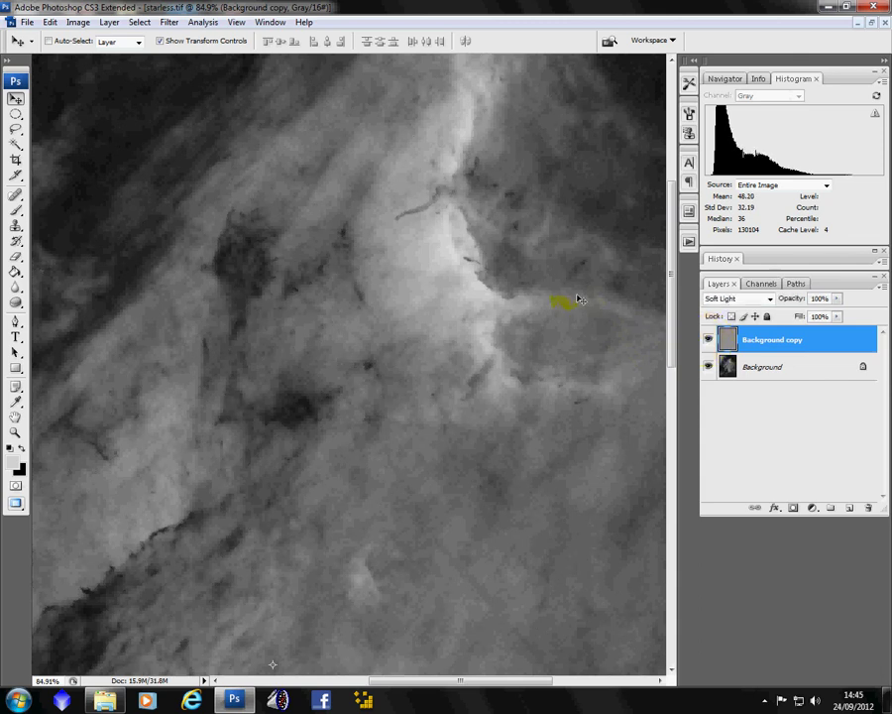
key("ctrl+0")
left_click(707, 341)
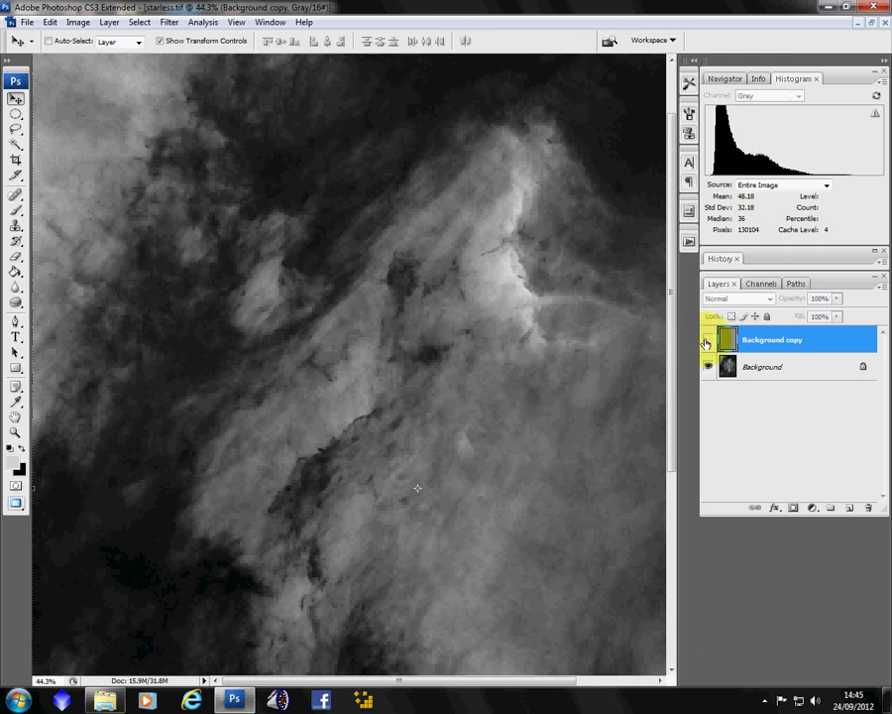
left_click(706, 341)
scroll(447, 326, "down", 3)
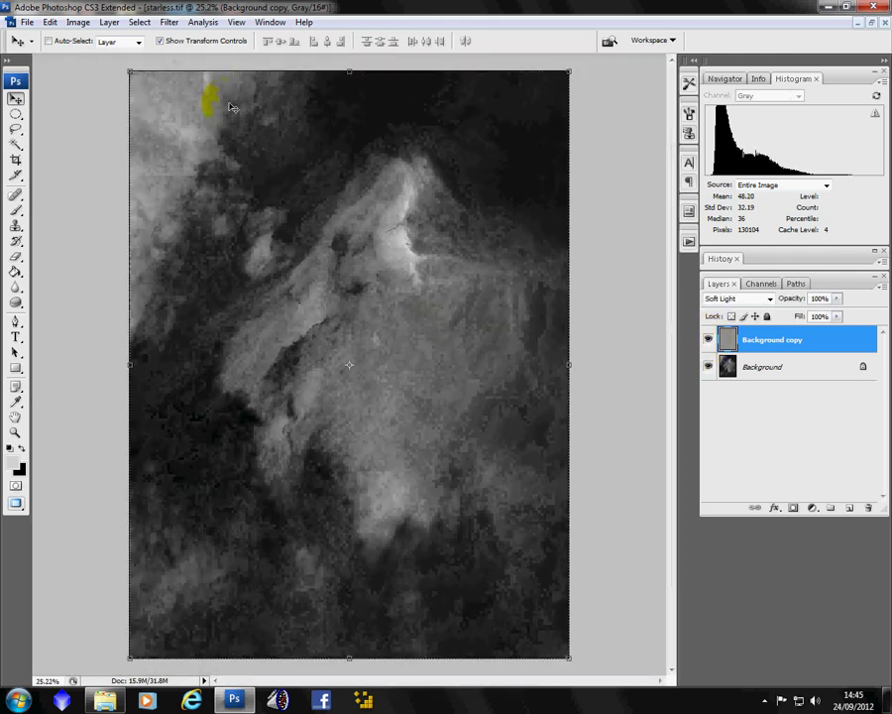
left_click(110, 22)
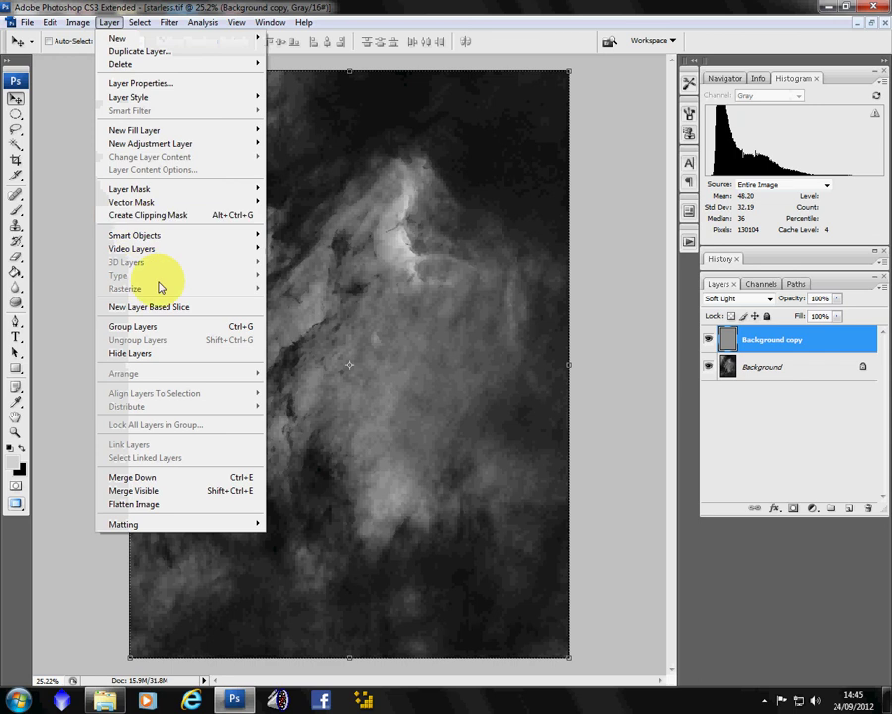
left_click(172, 507)
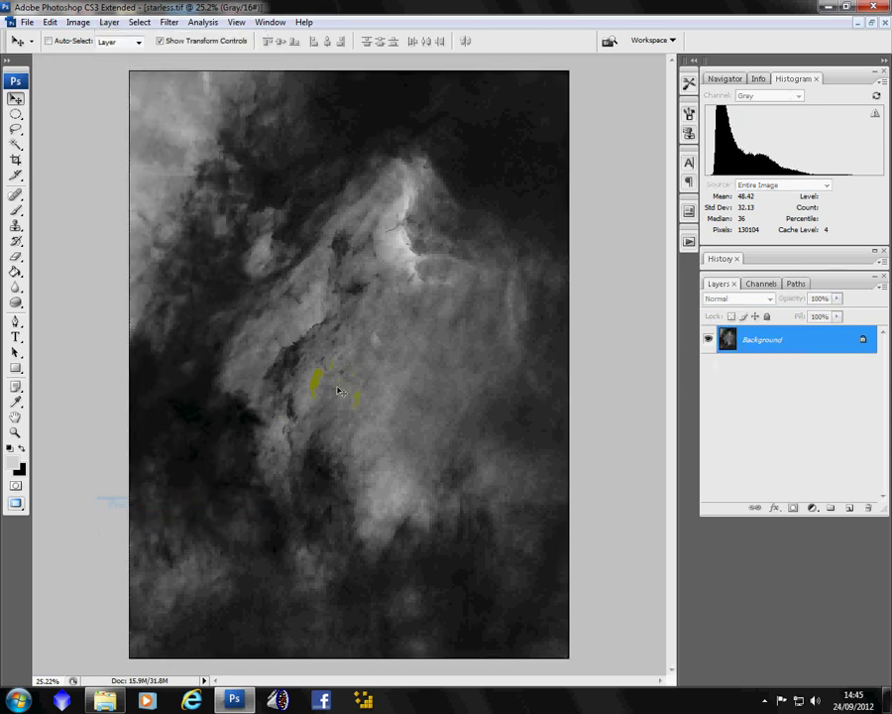